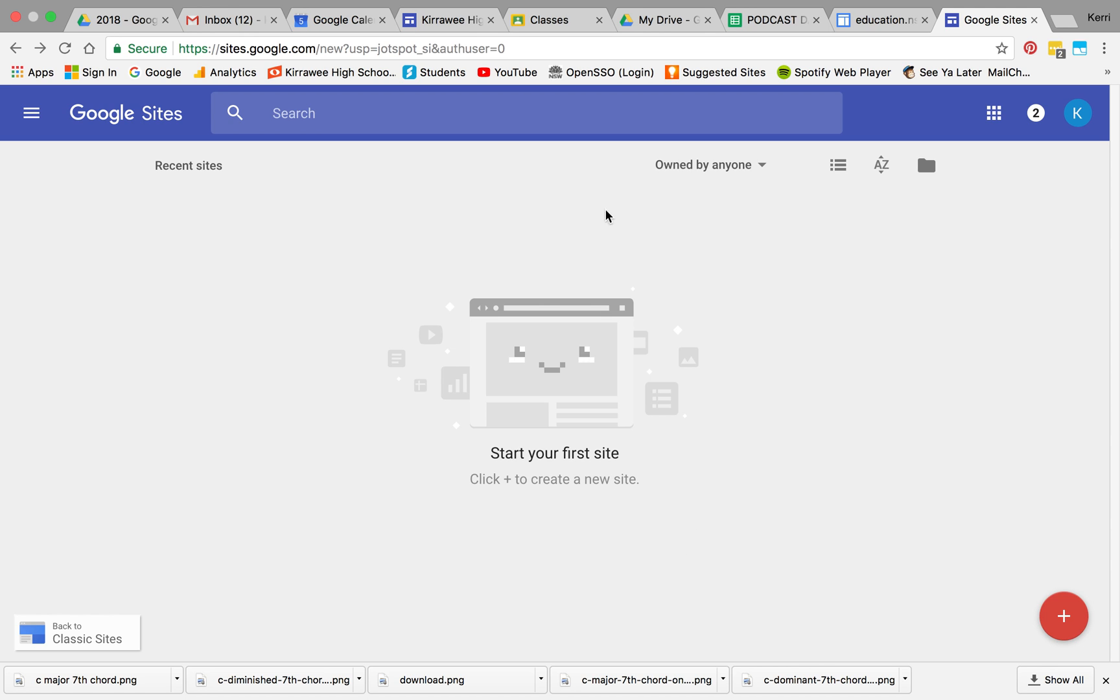
Step: Create a new blank site and name it with the owner's first name followed by "'s Portfolio"
left_click(1077, 634)
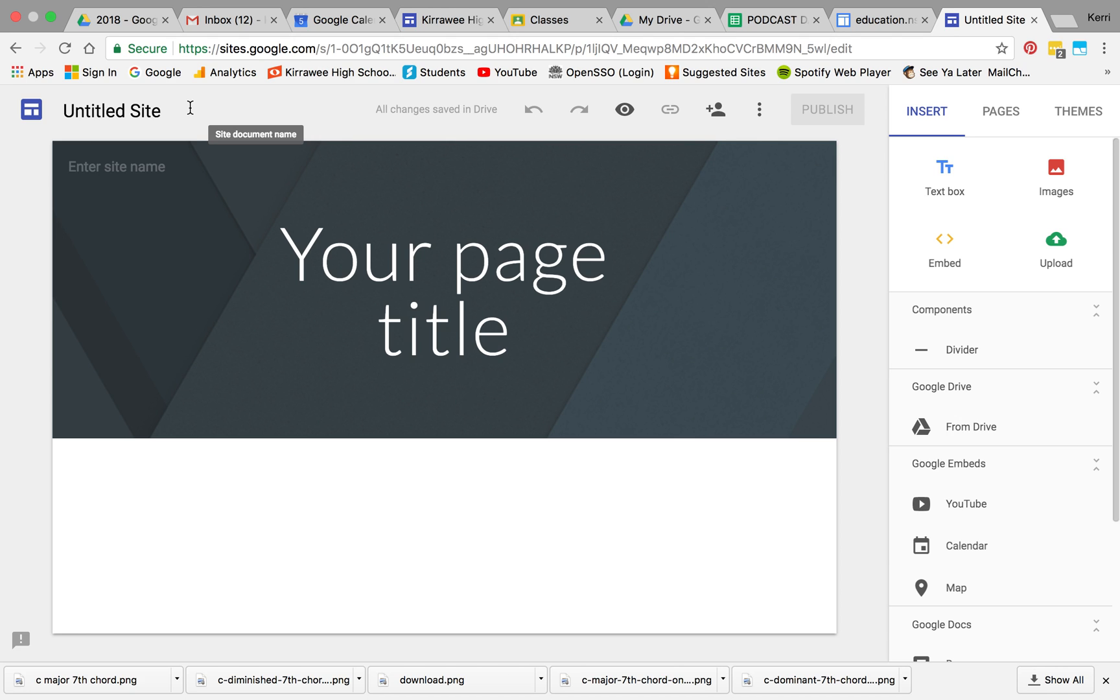
left_click(167, 110)
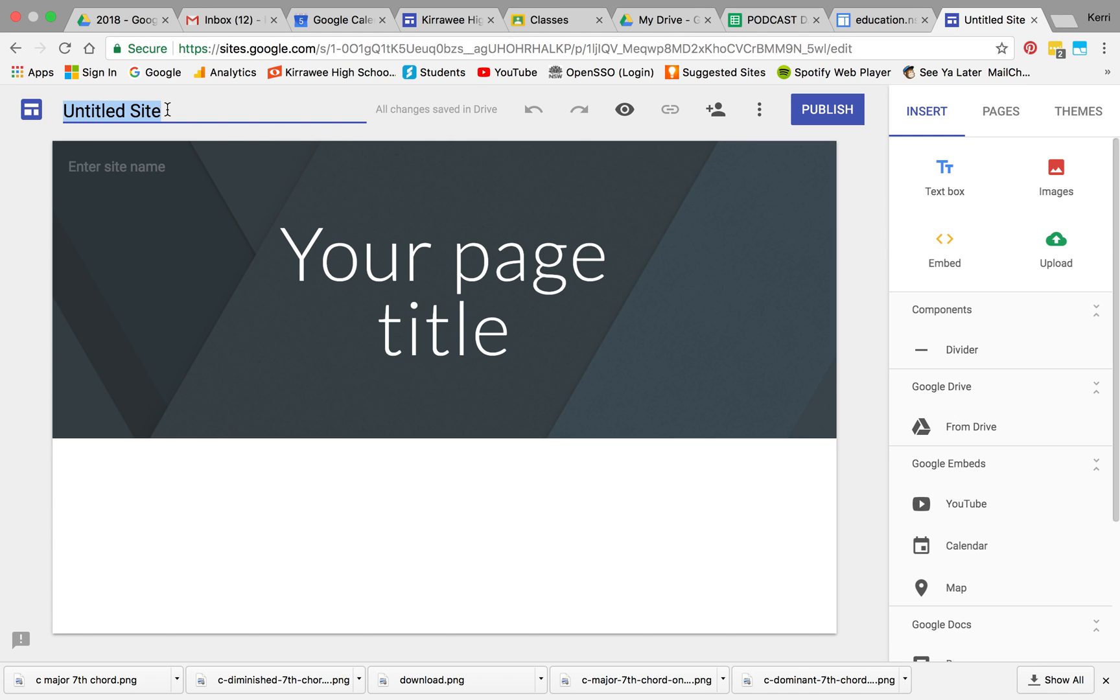
type("Kerri'")
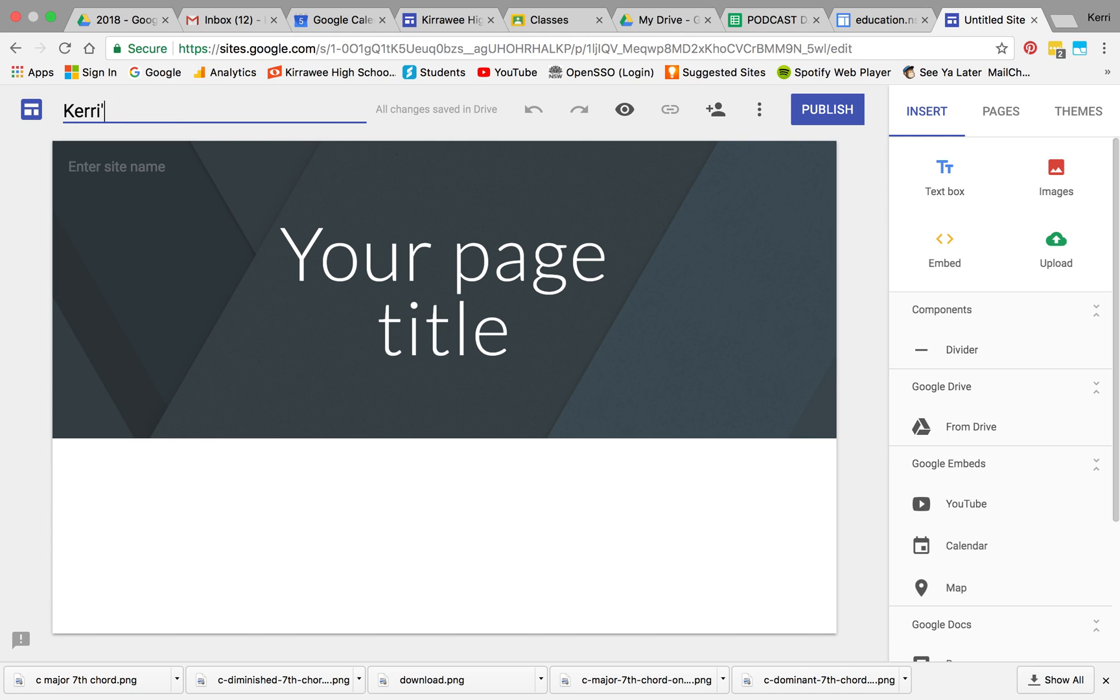
type("s Portfolio")
Step: Delete the page title from the header and search for "volleyball" images to replace the header background
triple_click(501, 287)
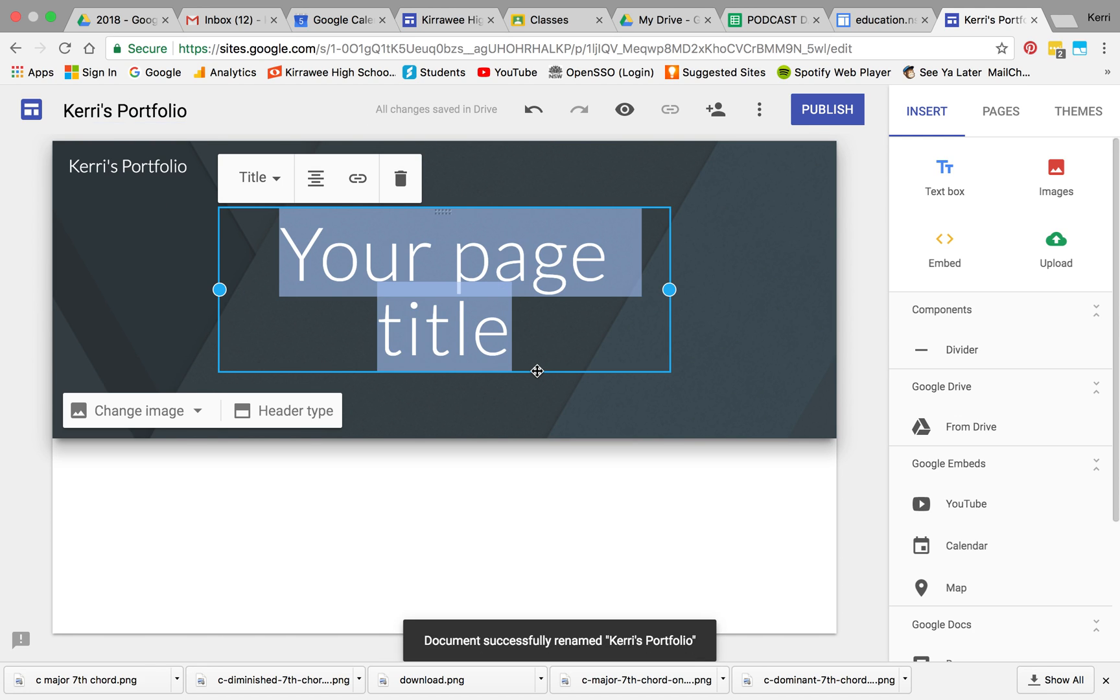
left_click(400, 179)
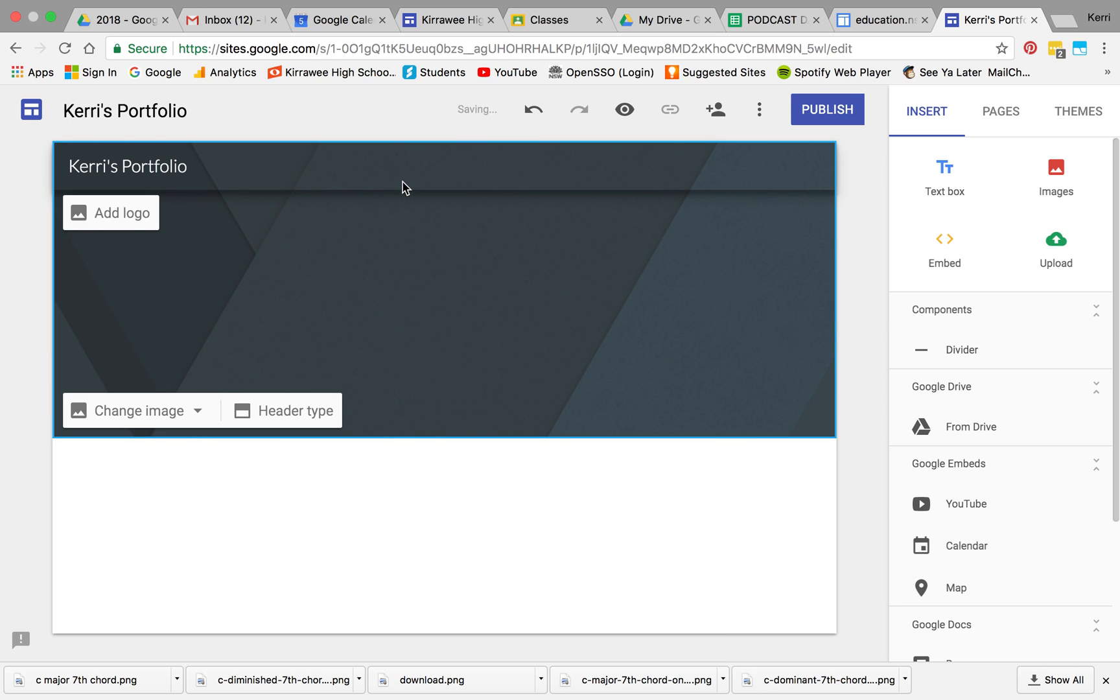
left_click(182, 412)
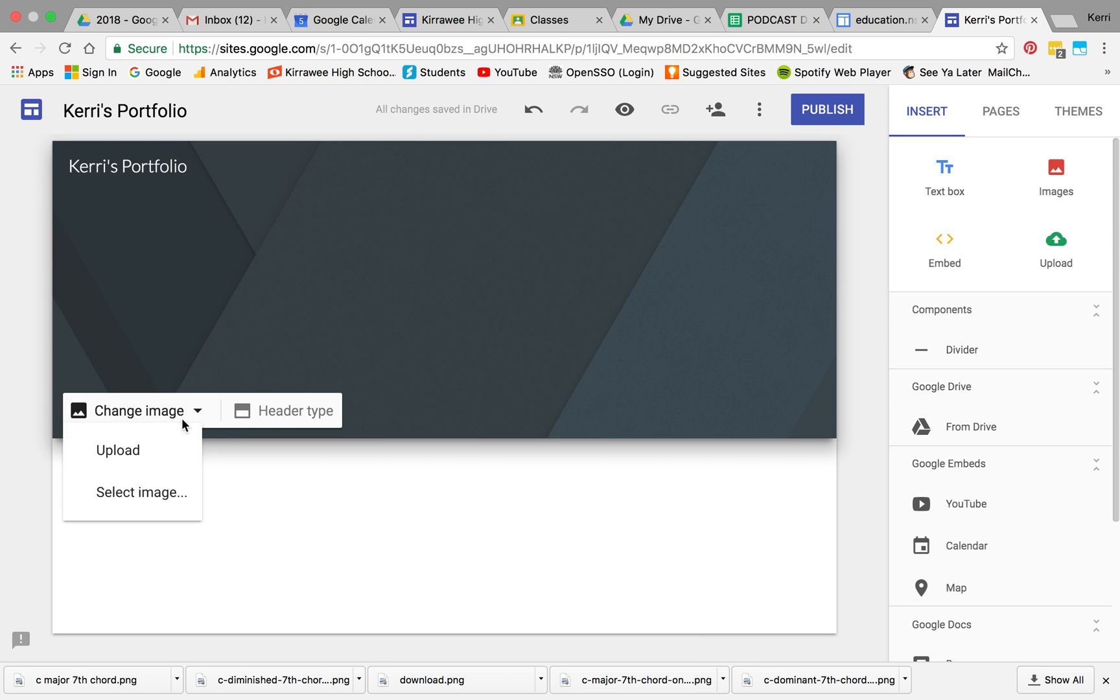
left_click(186, 501)
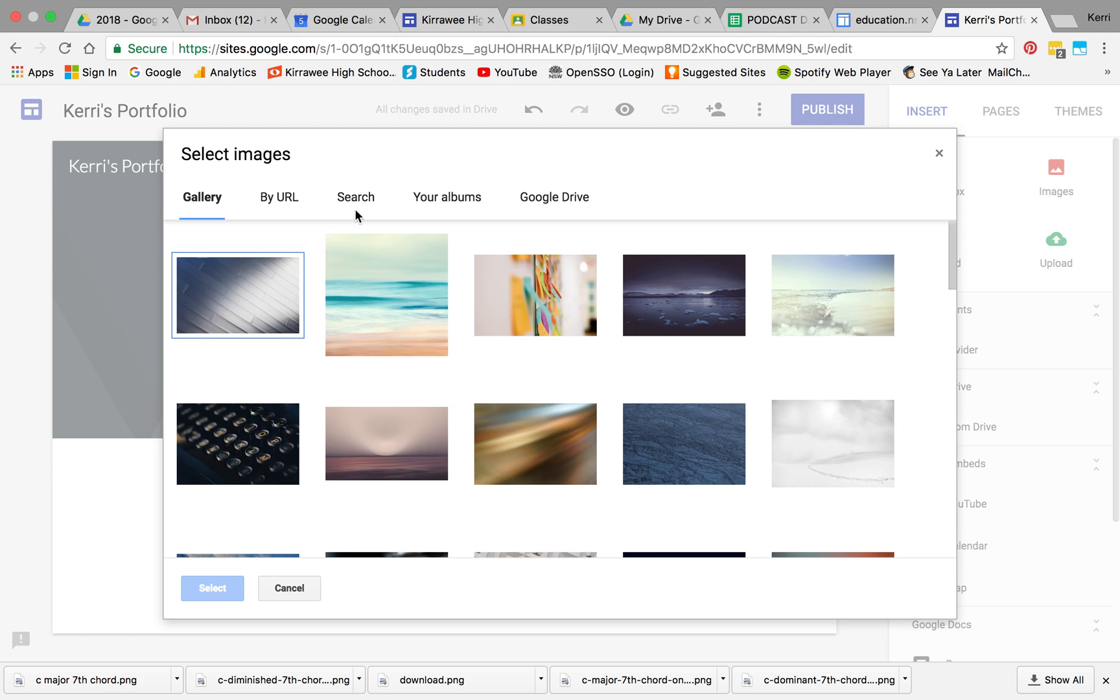
left_click(355, 200)
type("volleybal")
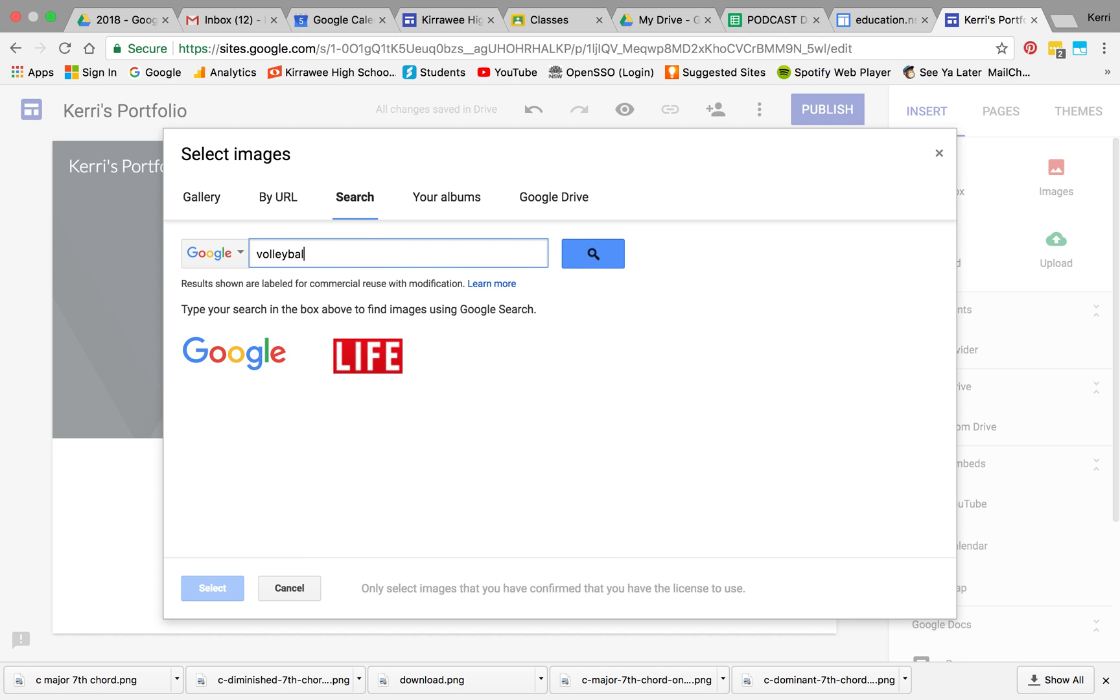
type("l")
key("Return")
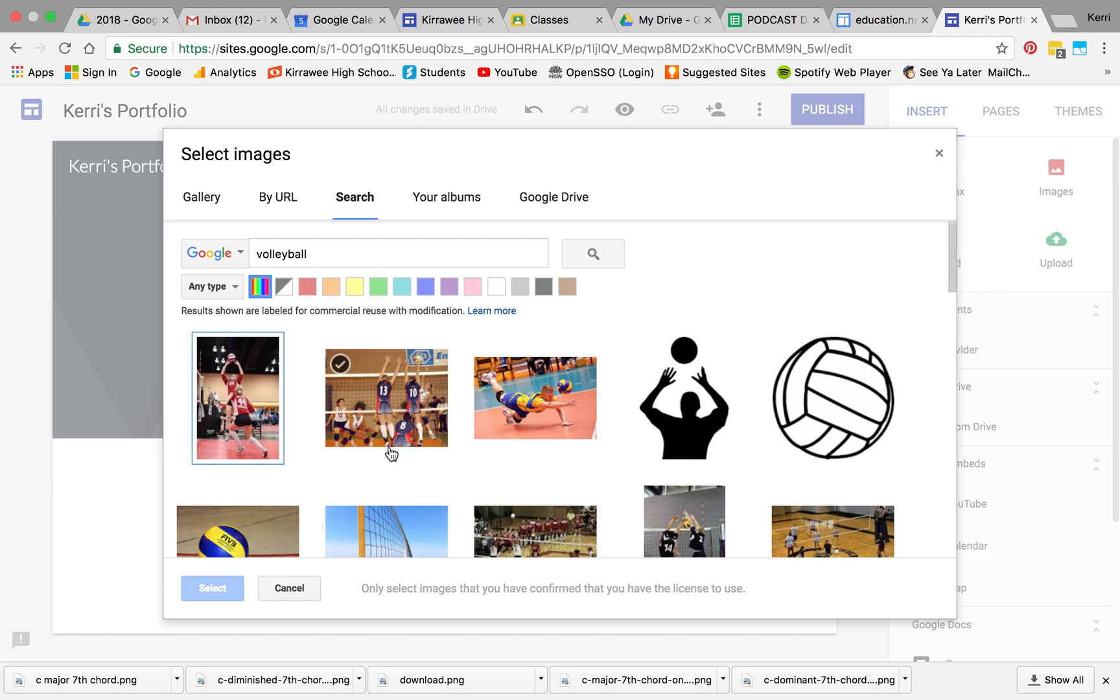
Step: Set the sunset photo of silhouetted volleyball players at a net as the header image
scroll(391, 453, "down", 6)
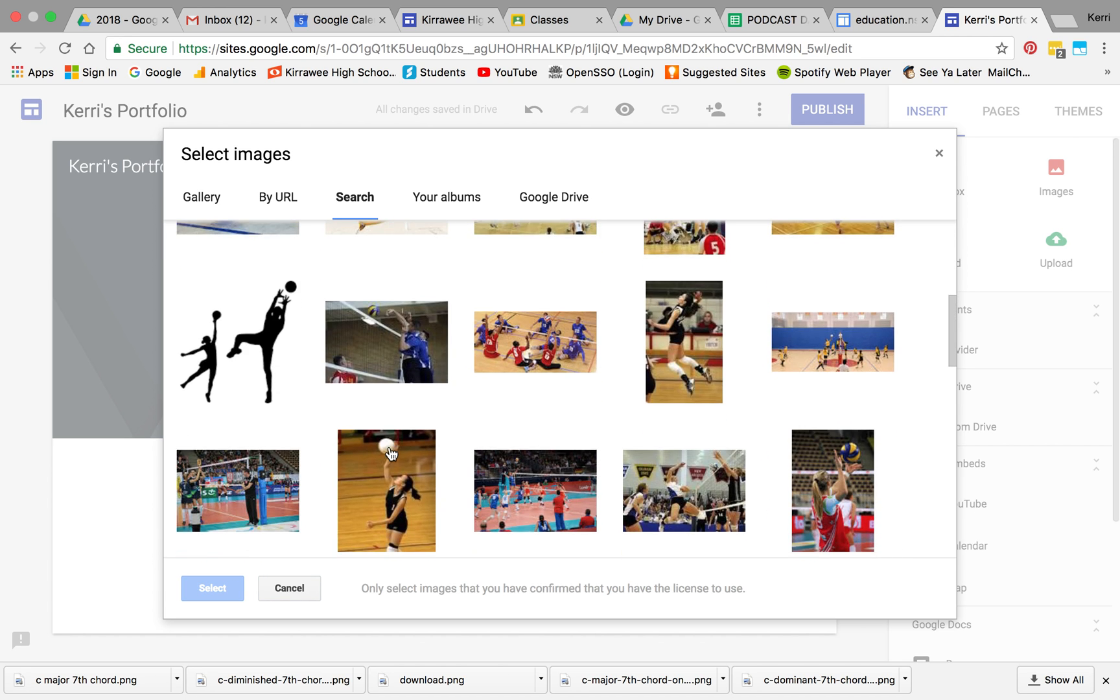
scroll(390, 453, "down", 10)
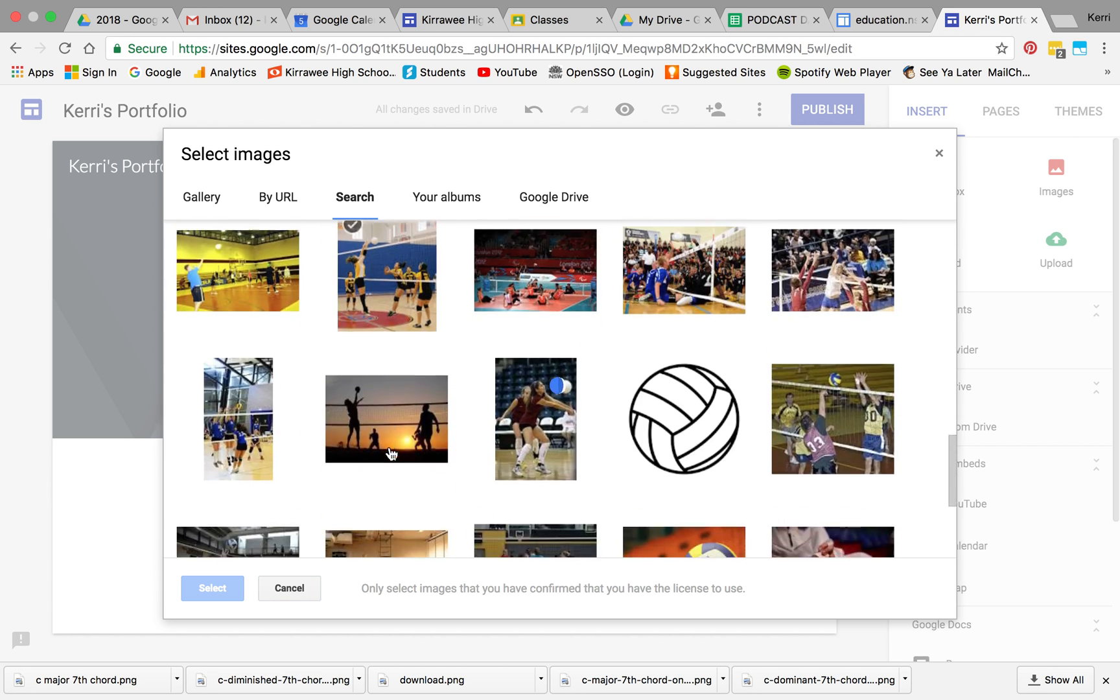
scroll(391, 454, "down", 1)
left_click(391, 386)
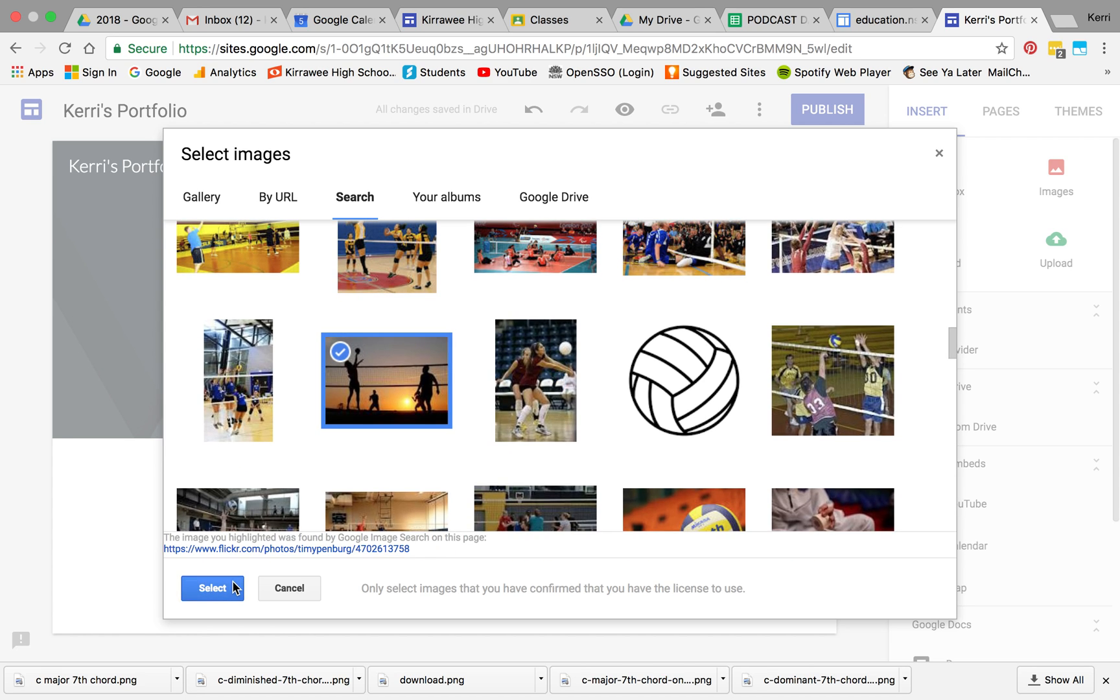
left_click(213, 588)
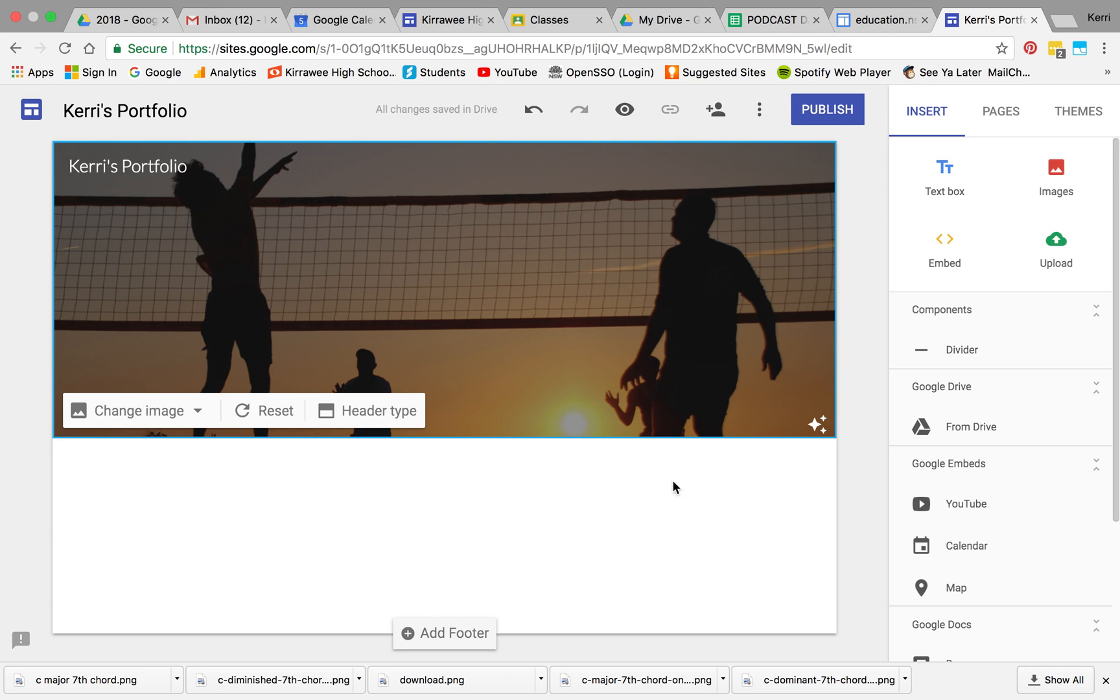
left_click(946, 182)
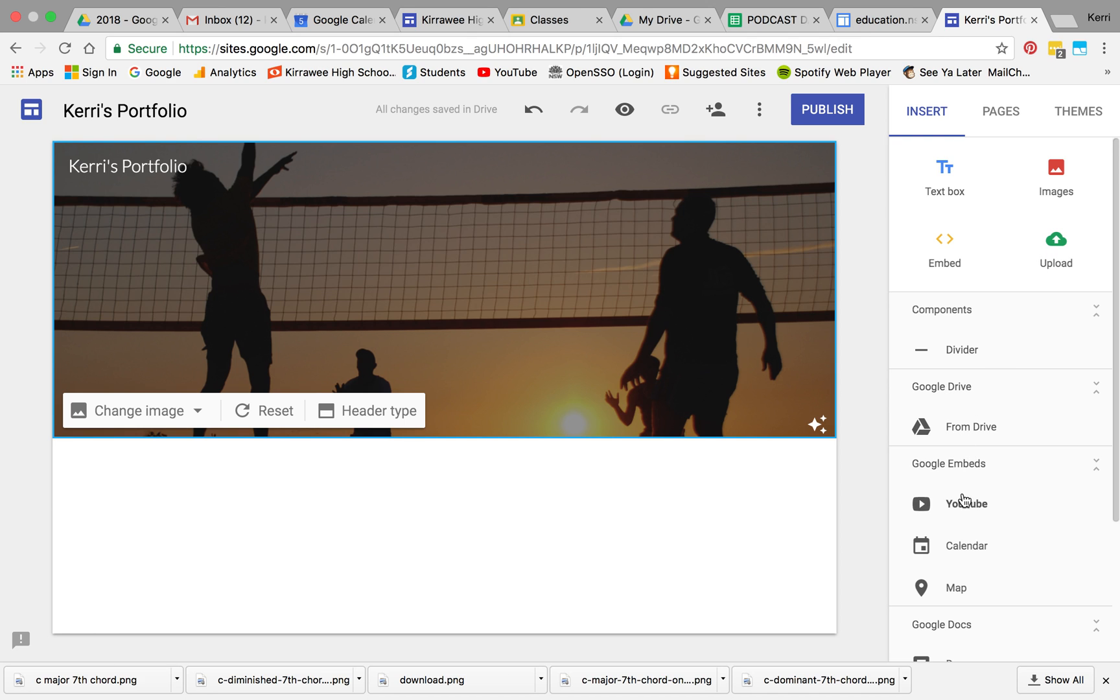
scroll(964, 522, "down", 5)
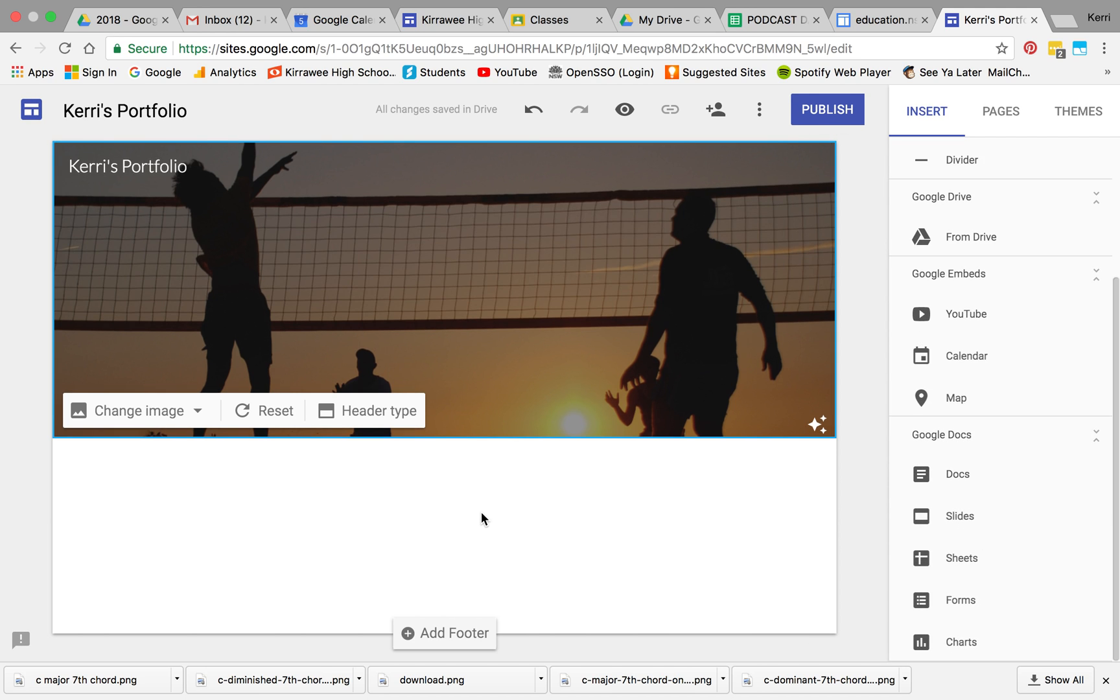
scroll(1095, 409, "up", 5)
left_click(950, 172)
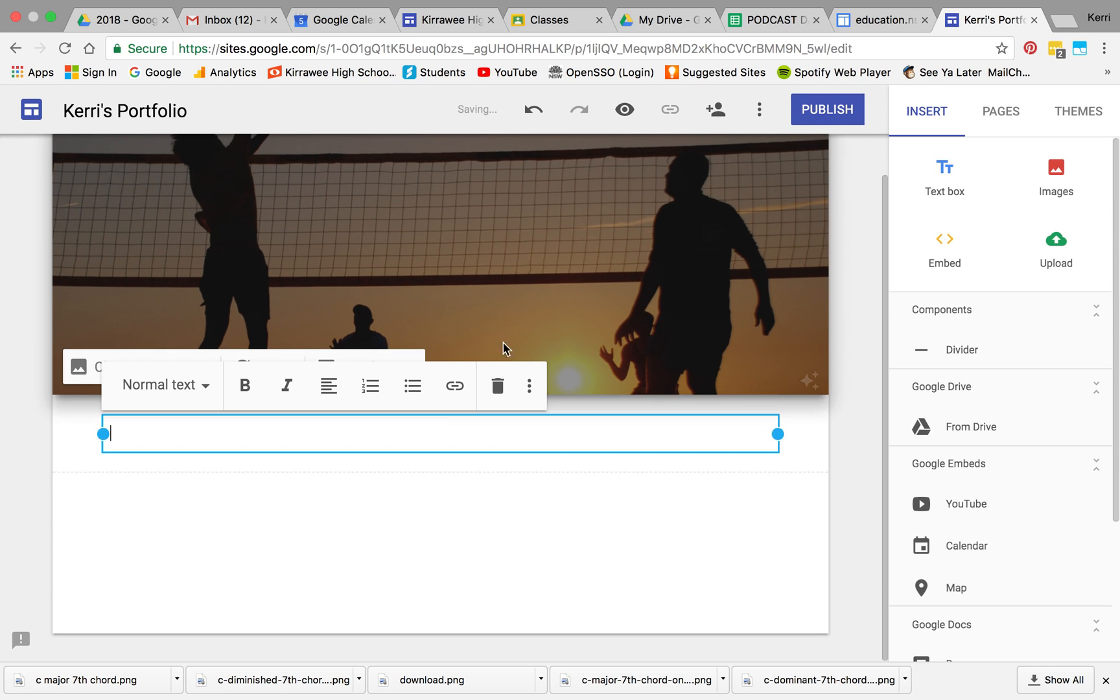
left_click(498, 387)
Step: Add a text box below the header reading "ABOUT ME:" with "I am a person who loves volleyball." on the line beneath
double_click(452, 515)
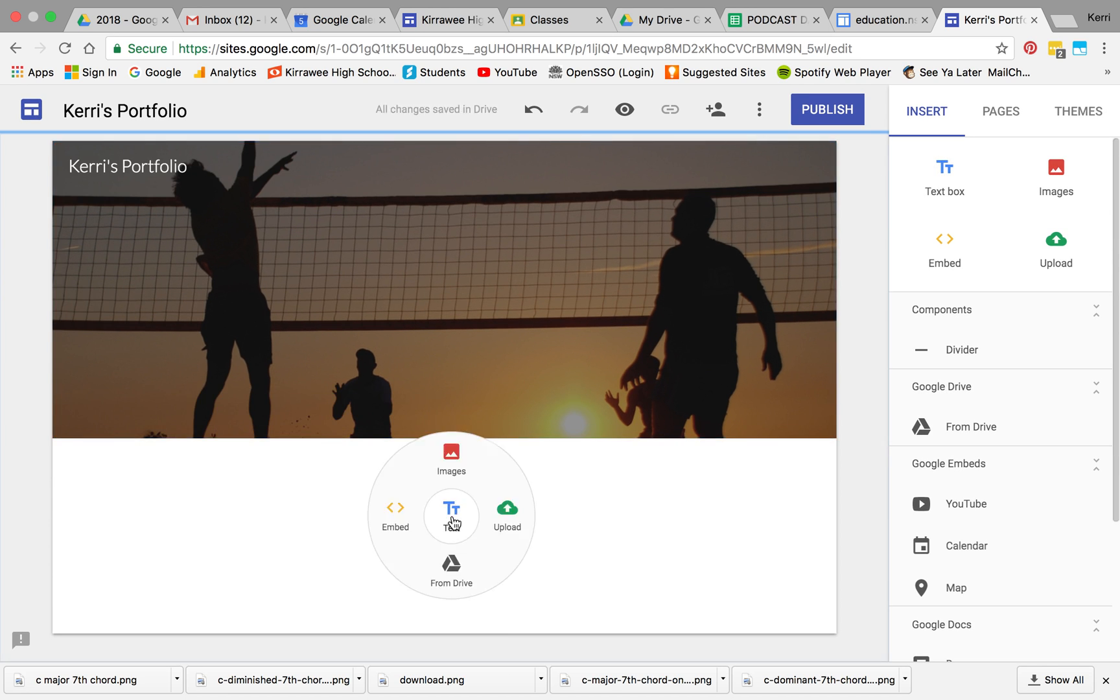
left_click(452, 522)
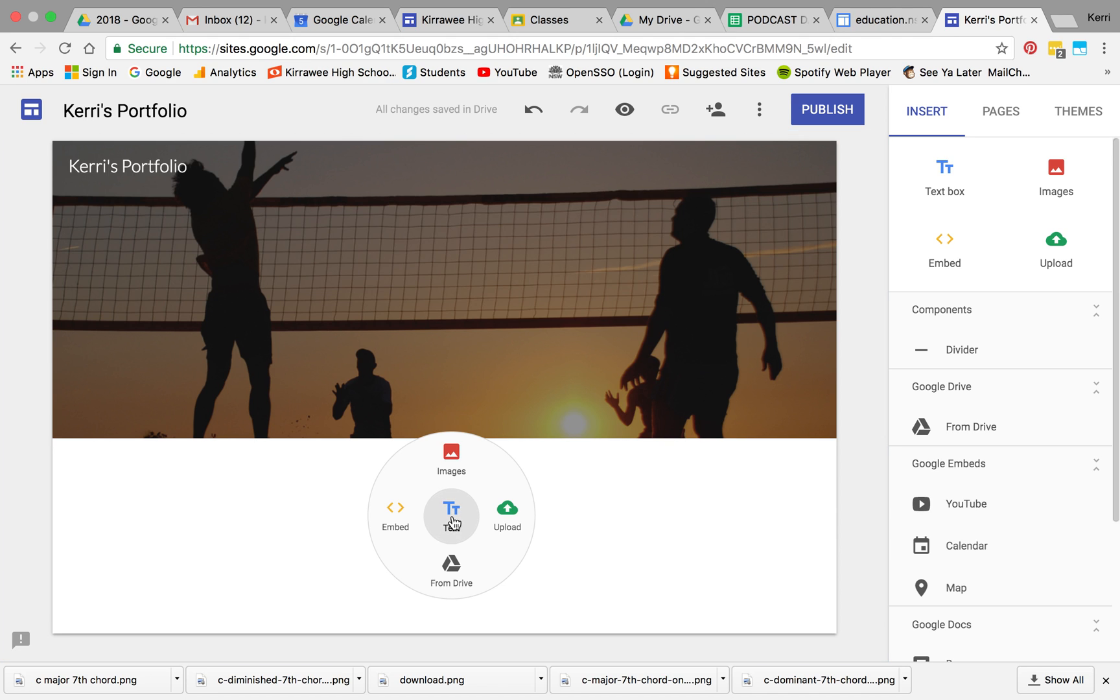
type("ABOUT ME:")
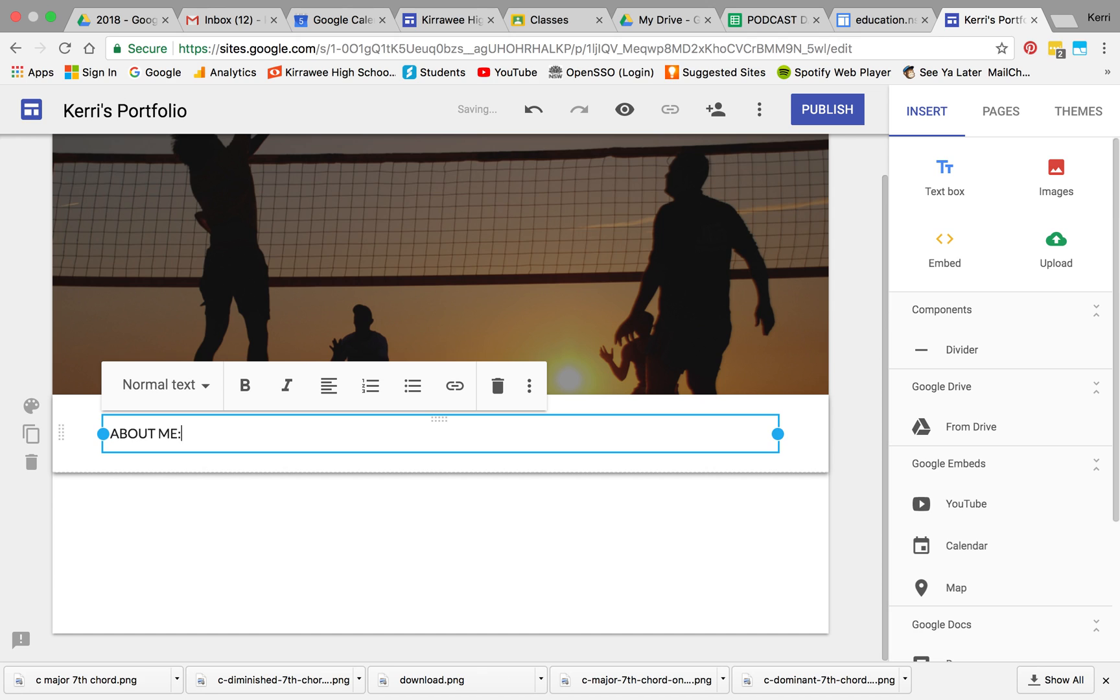
key("Return")
key("super+shift+8")
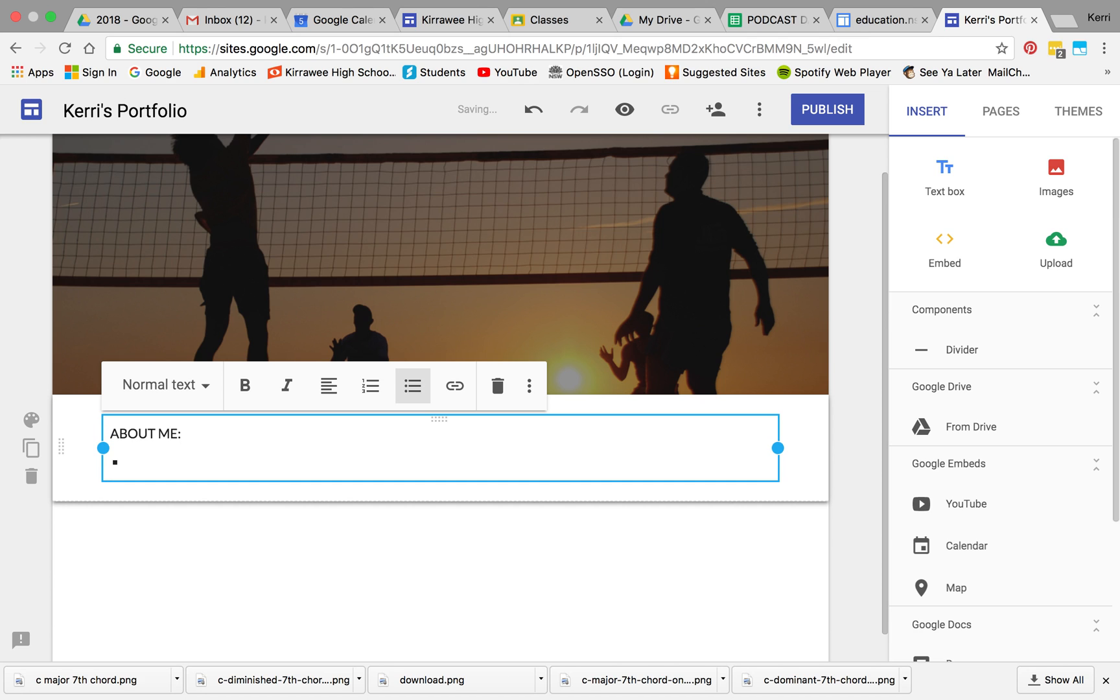
key("BackSpace")
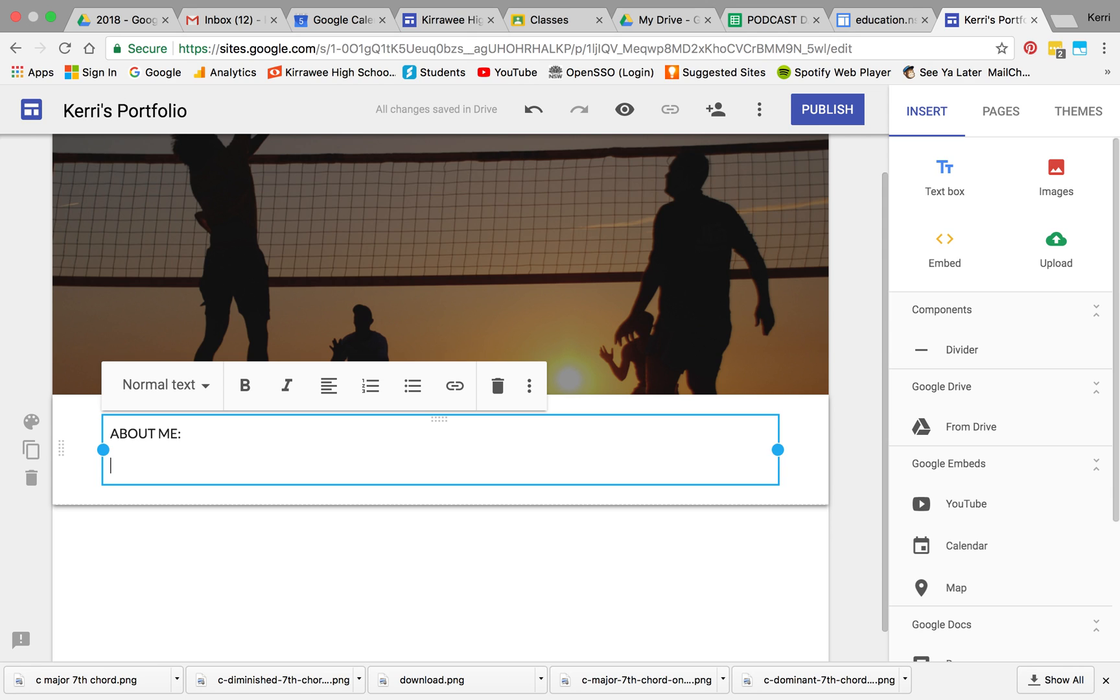
type("I am a pe")
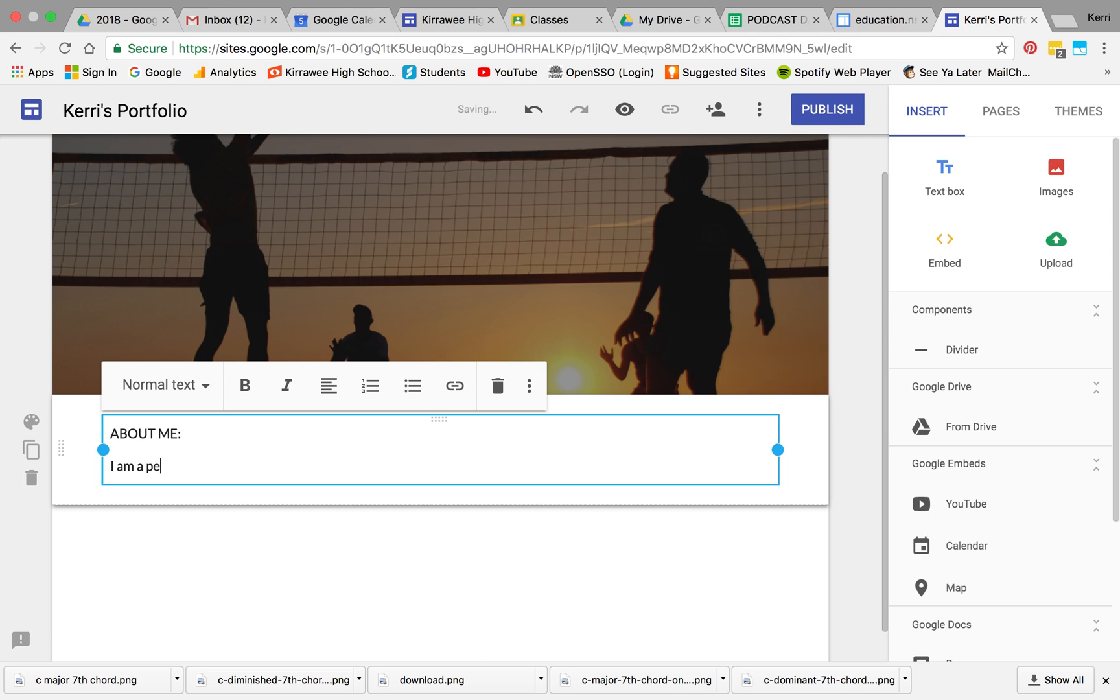
type("rson who loves volleyball.")
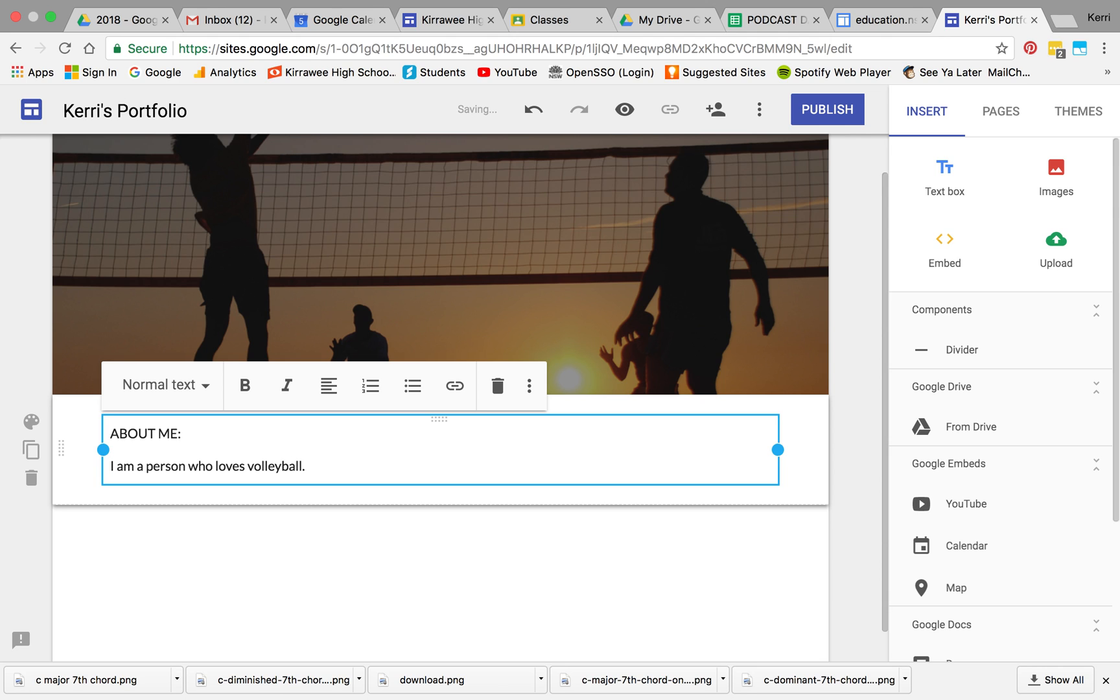
left_click(297, 552)
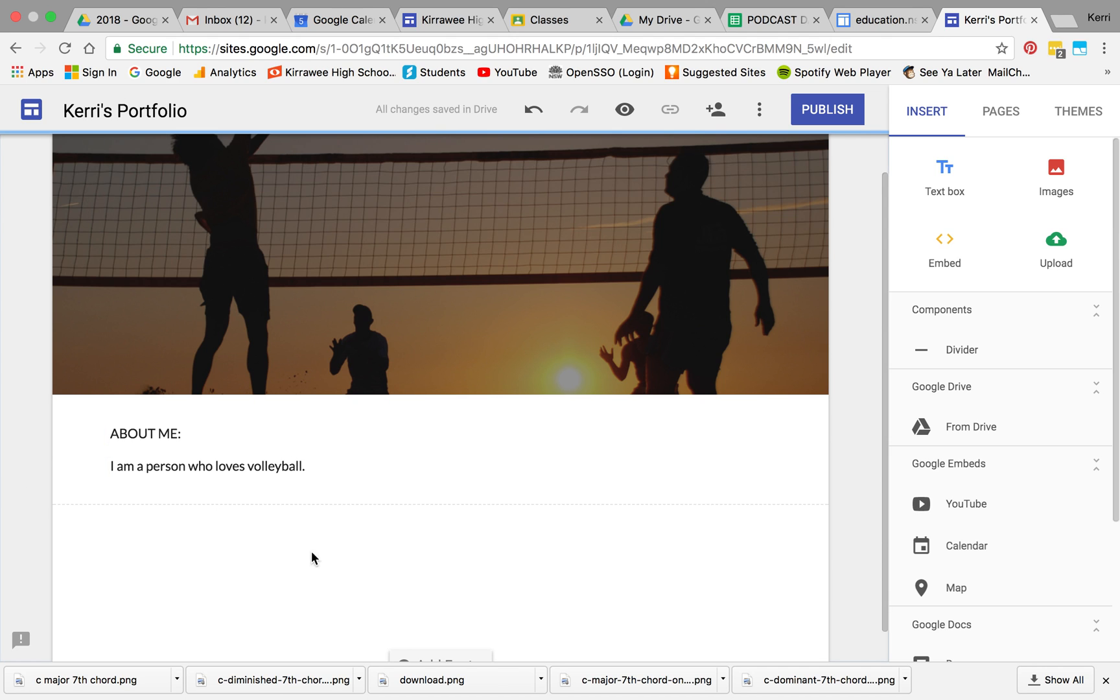
Step: Narrow the ABOUT ME text box to about two thirds of its width and search for "head shot" images for the space beside it
left_click(773, 465)
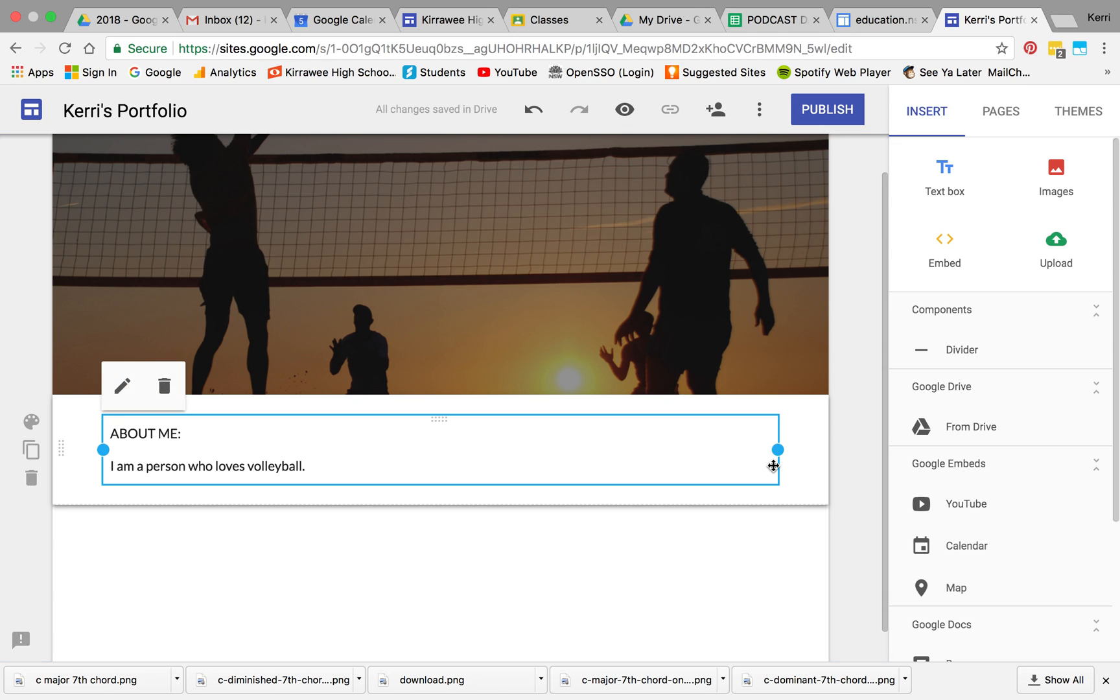
left_click_drag(776, 448, 544, 450)
left_click(706, 452)
double_click(706, 452)
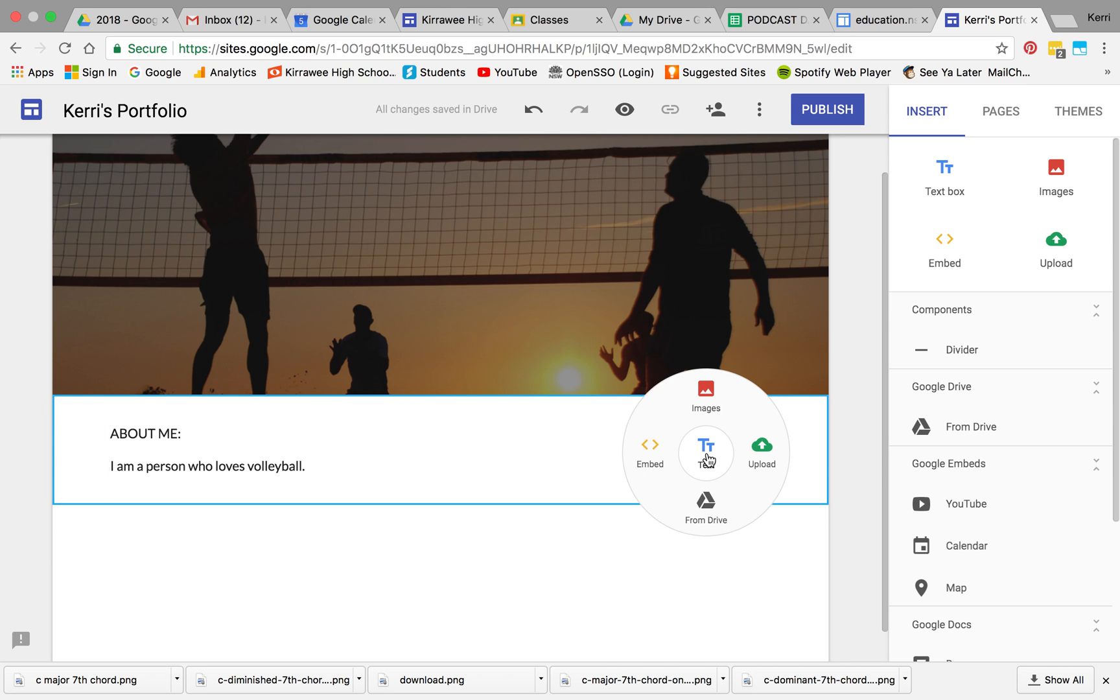
left_click(712, 397)
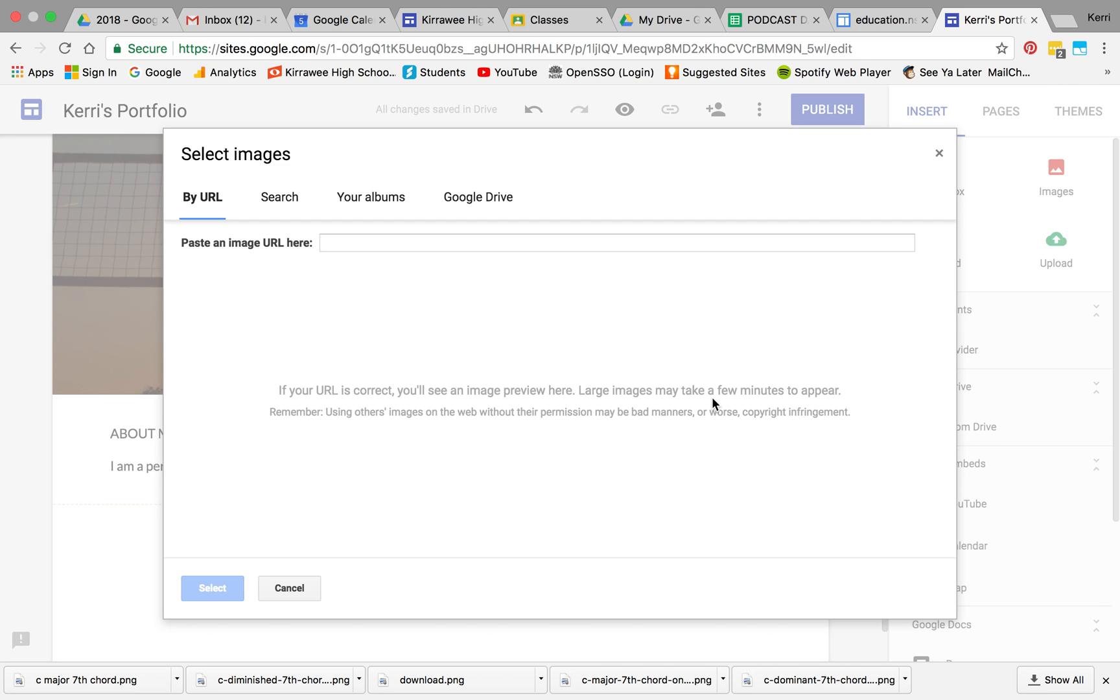
left_click(283, 198)
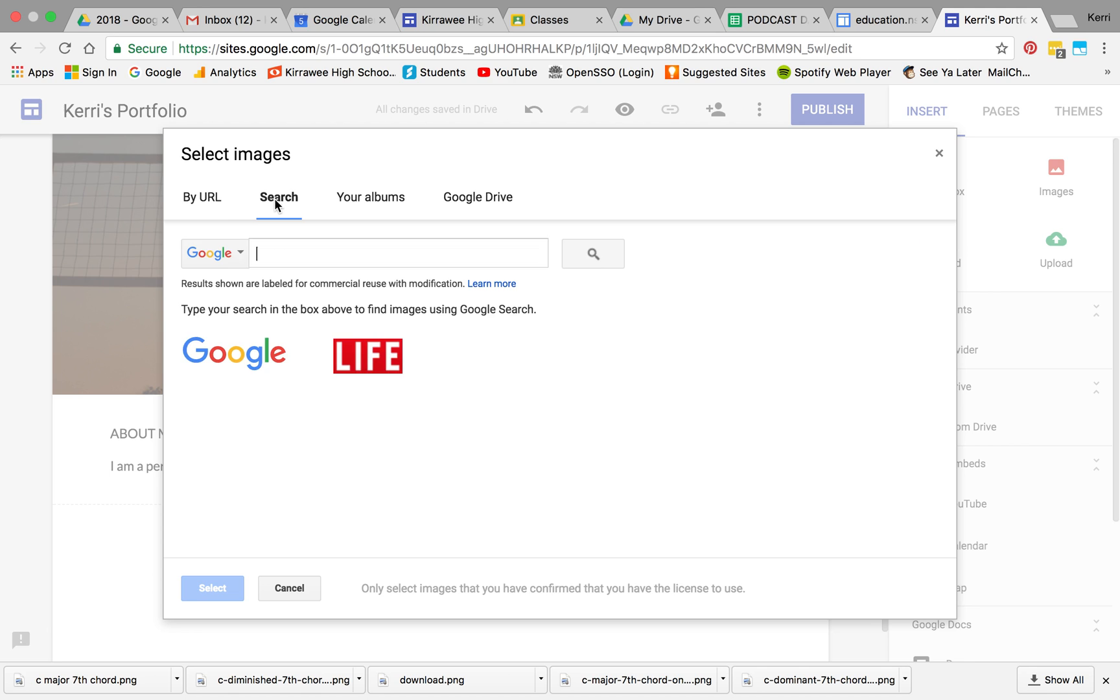
type("head shot")
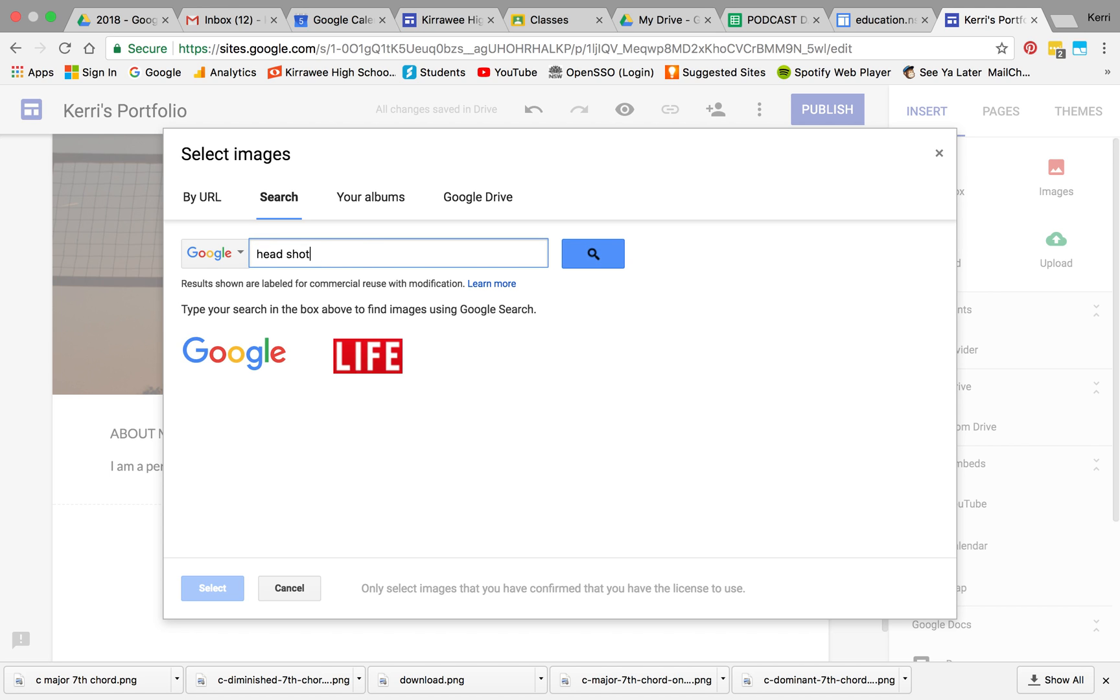
key("Return")
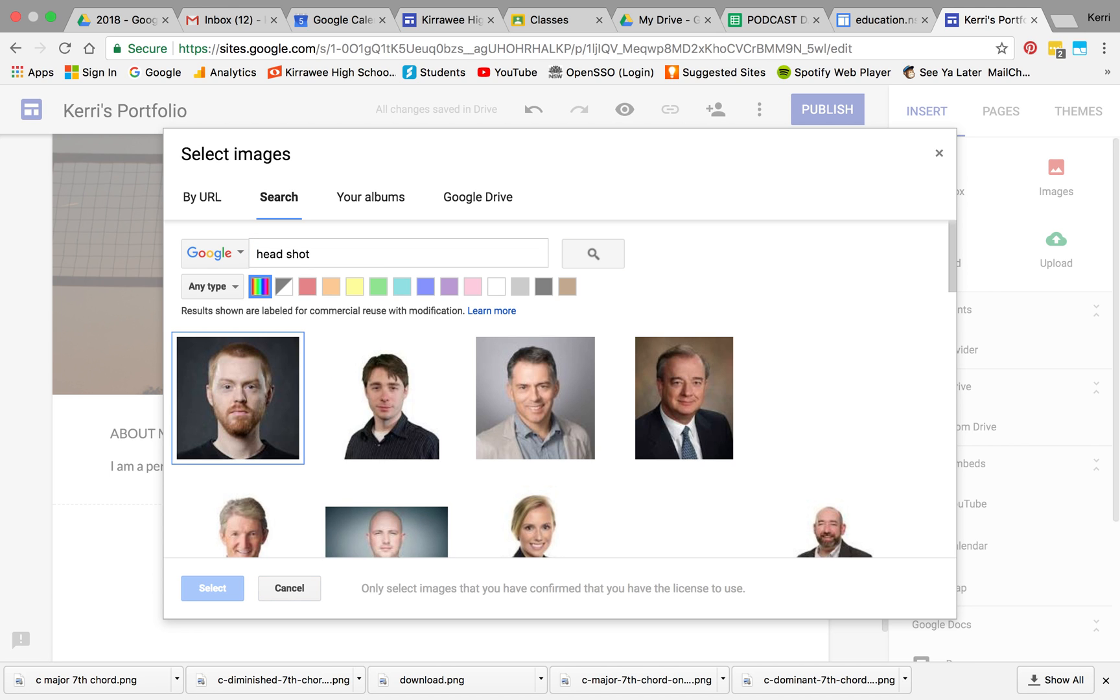
Step: Insert the head shot of the boy in a blue shirt beside the ABOUT ME text and shrink it to about half its width
scroll(445, 381, "down", 3)
scroll(447, 379, "down", 2)
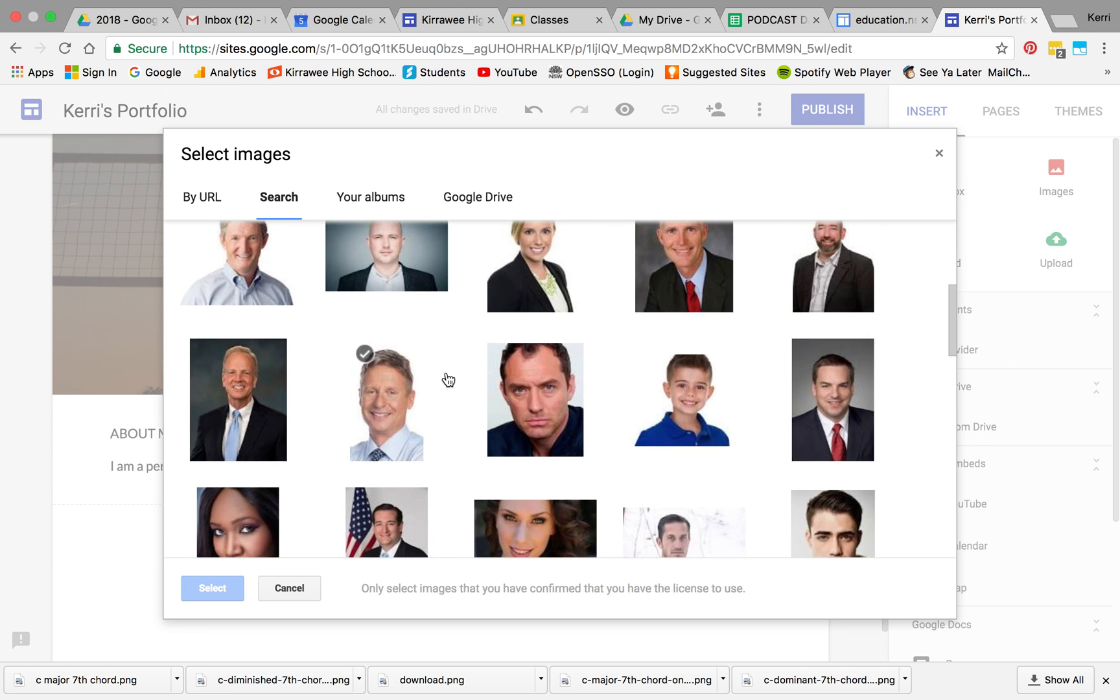
scroll(447, 379, "up", 2)
scroll(447, 379, "down", 1)
scroll(447, 379, "down", 1)
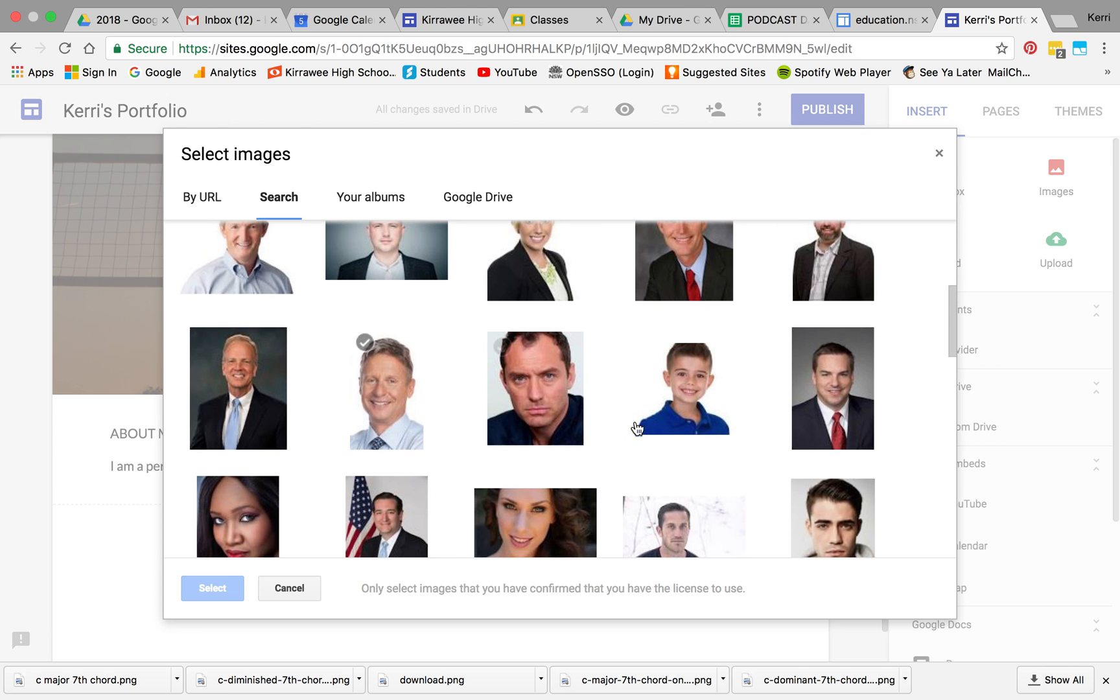
left_click(669, 434)
left_click(213, 588)
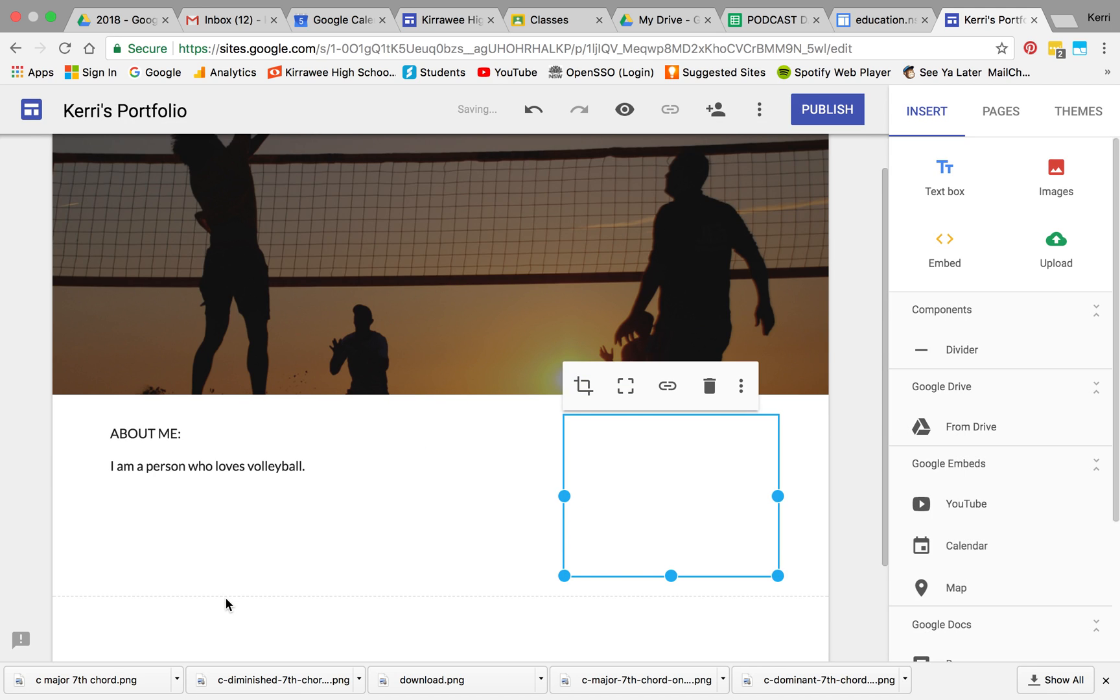
left_click_drag(565, 576, 679, 504)
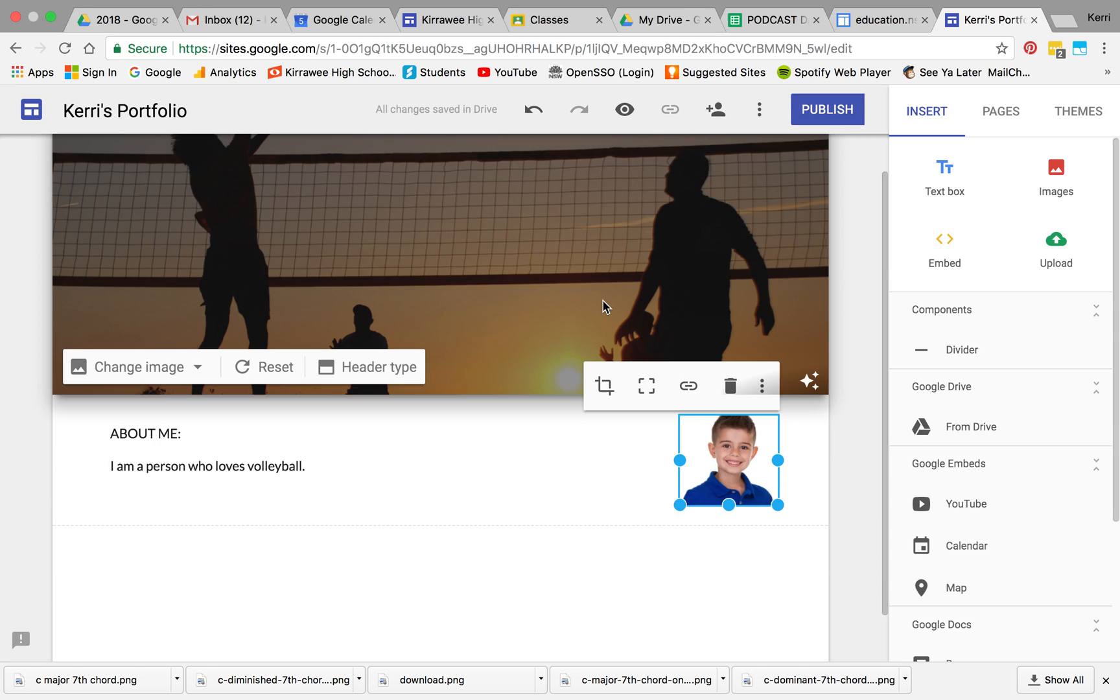
scroll(601, 300, "up", 1)
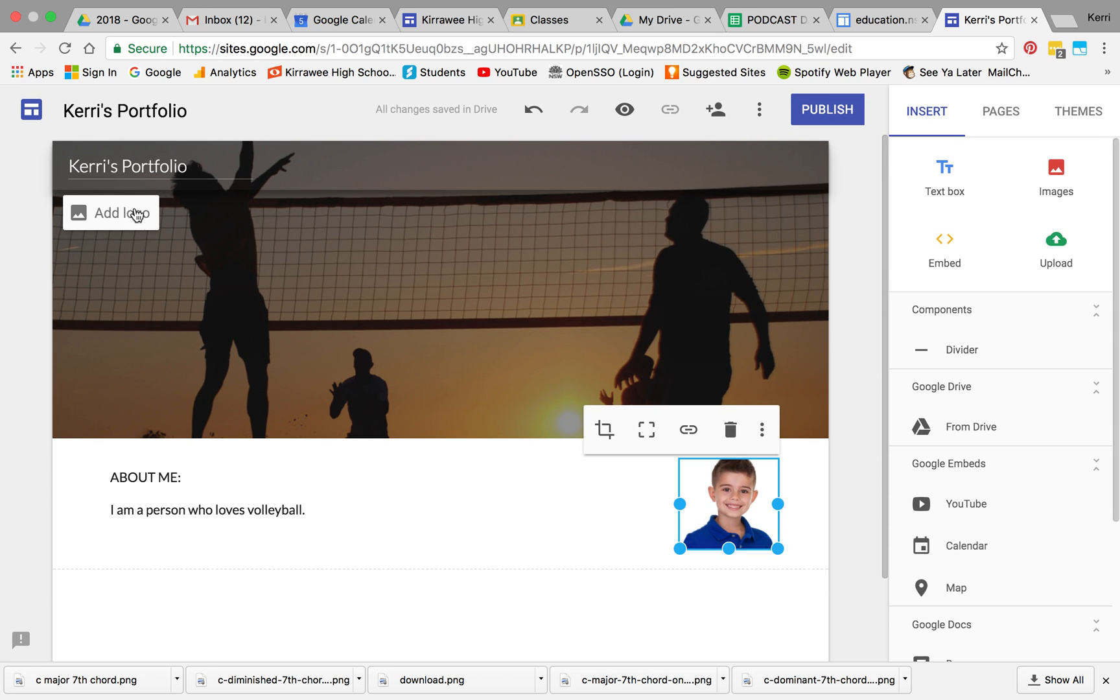
Step: Search the web images for "logo" and add the multicoloured swirl circle as the site's logo
left_click(134, 224)
left_click(240, 294)
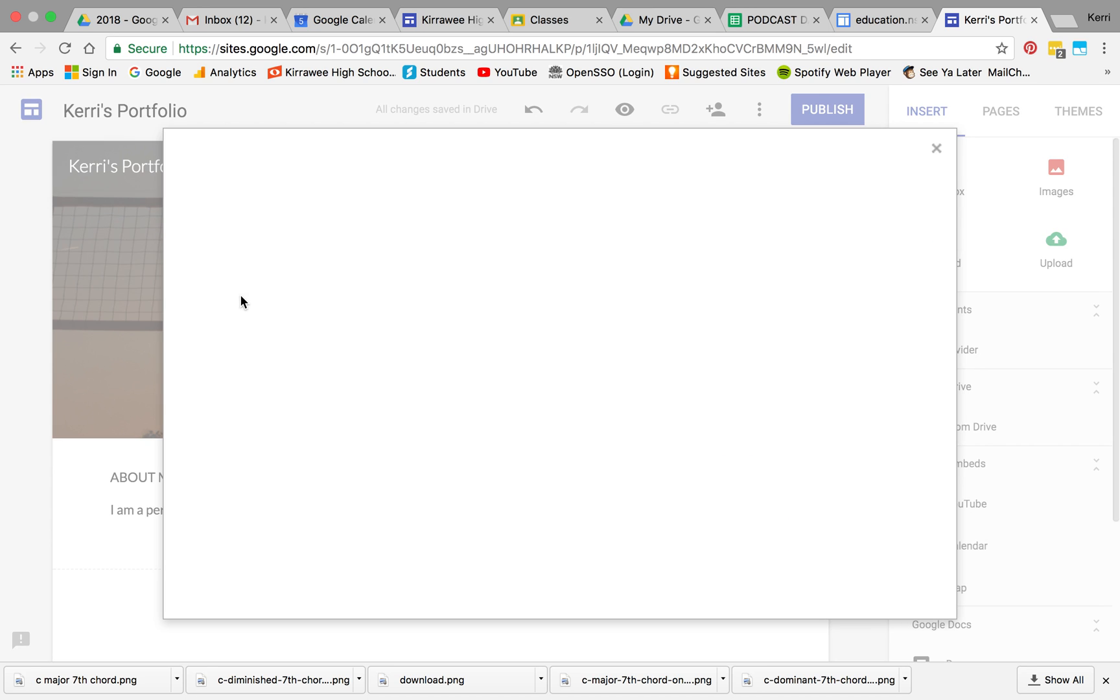
left_click(289, 202)
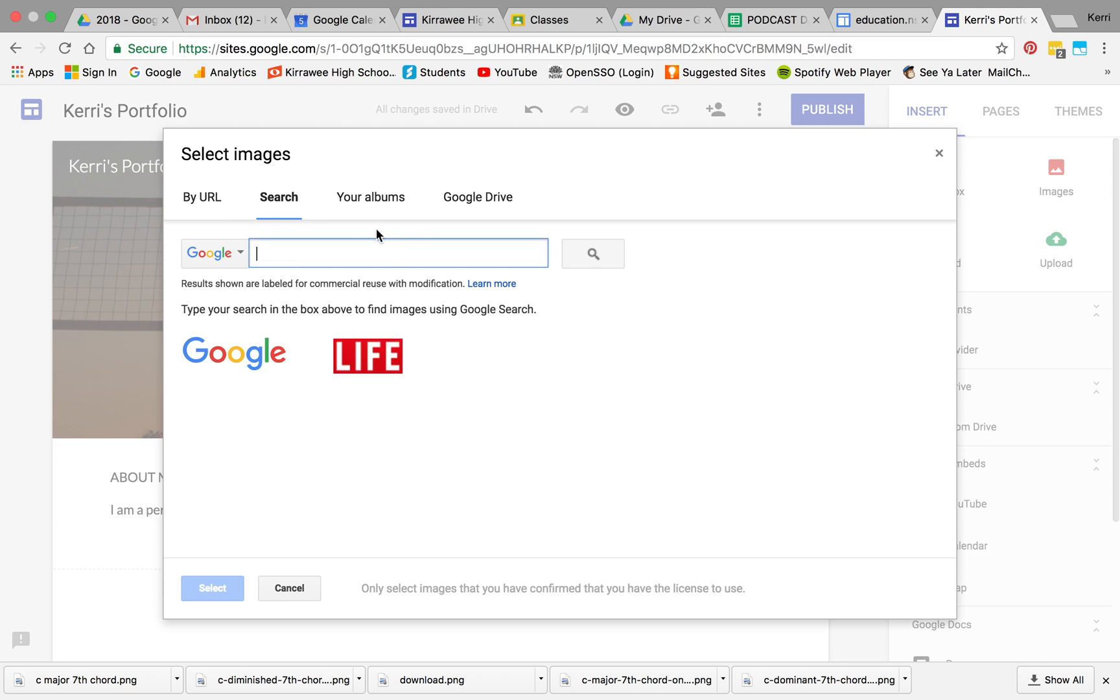
type("logo")
key("Return")
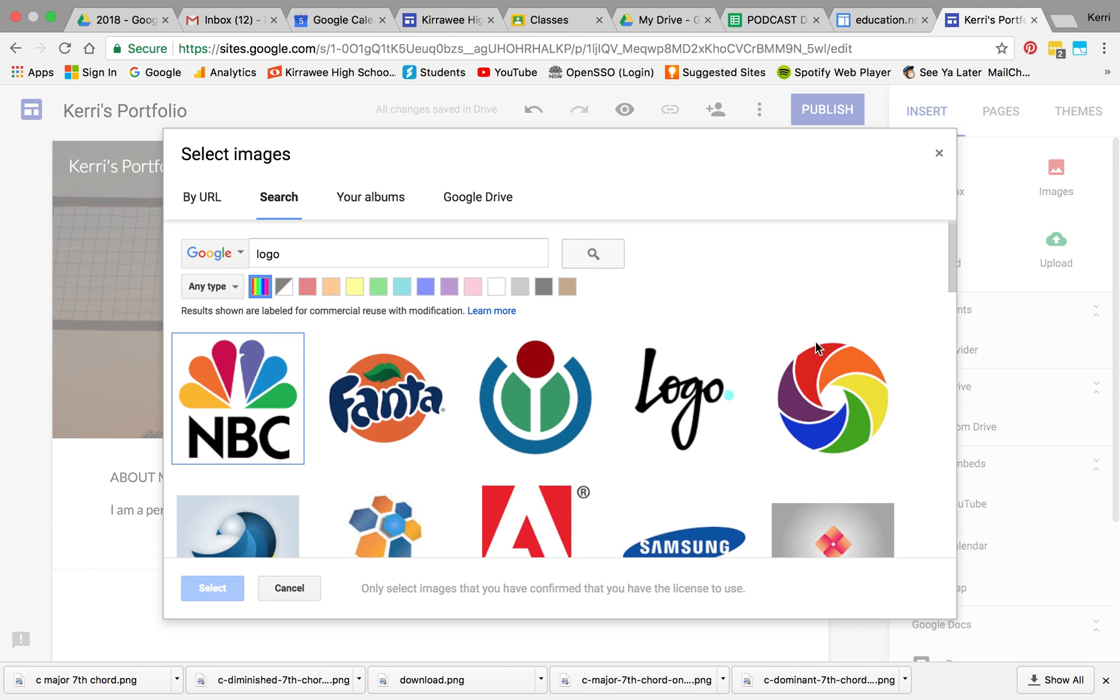
left_click(784, 345)
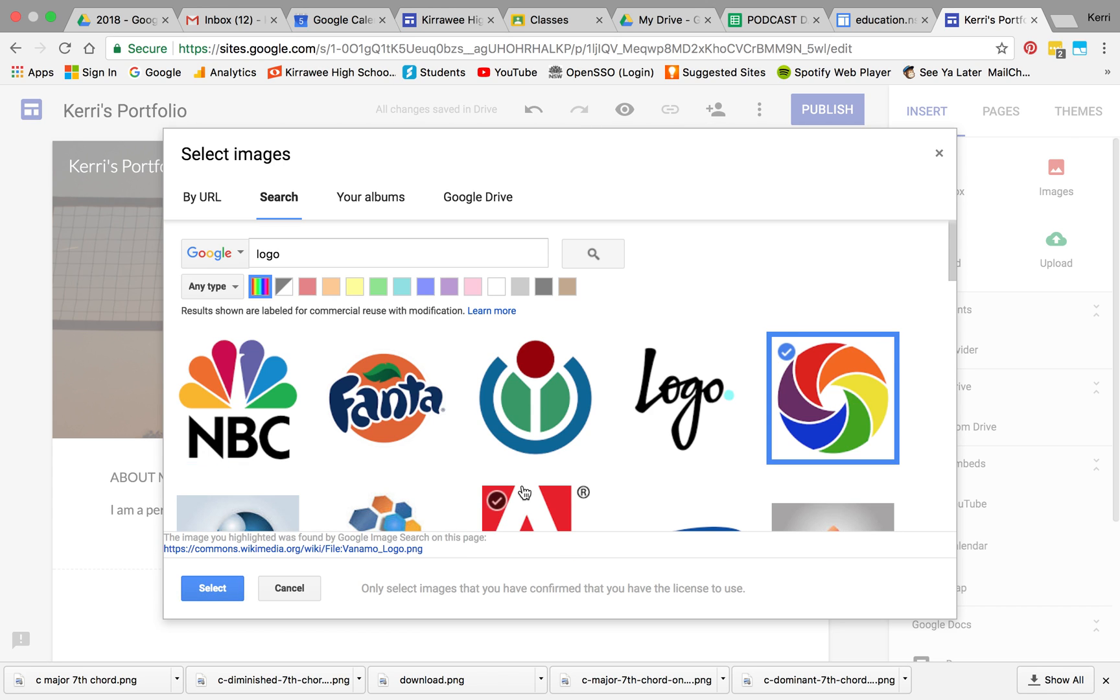
left_click(216, 589)
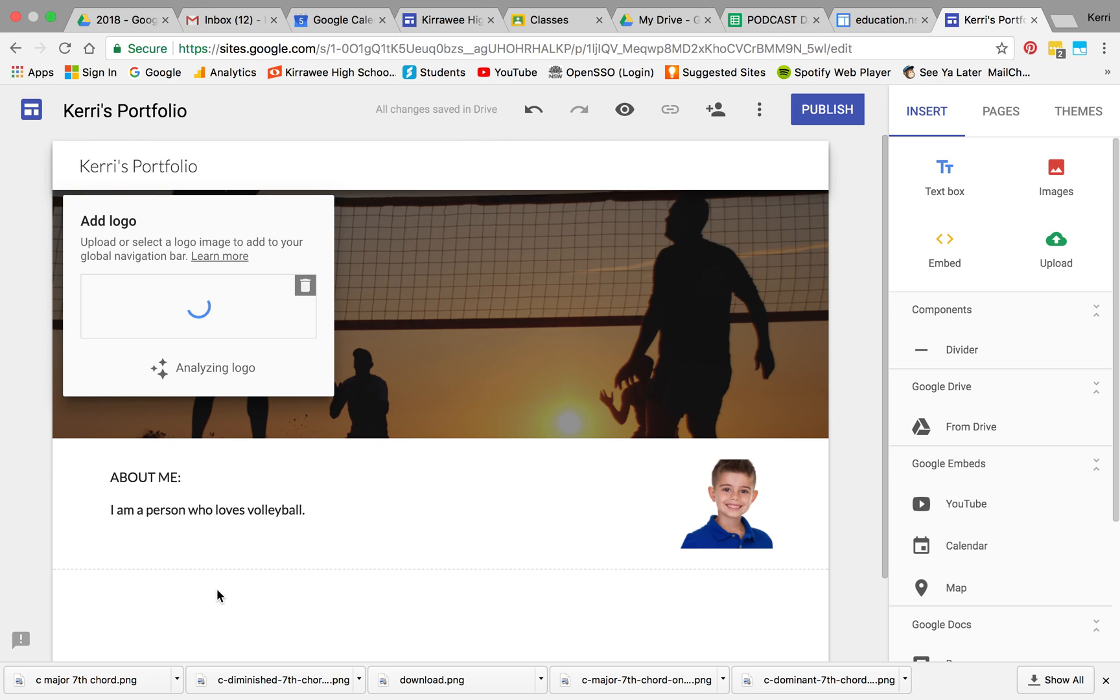
left_click(426, 595)
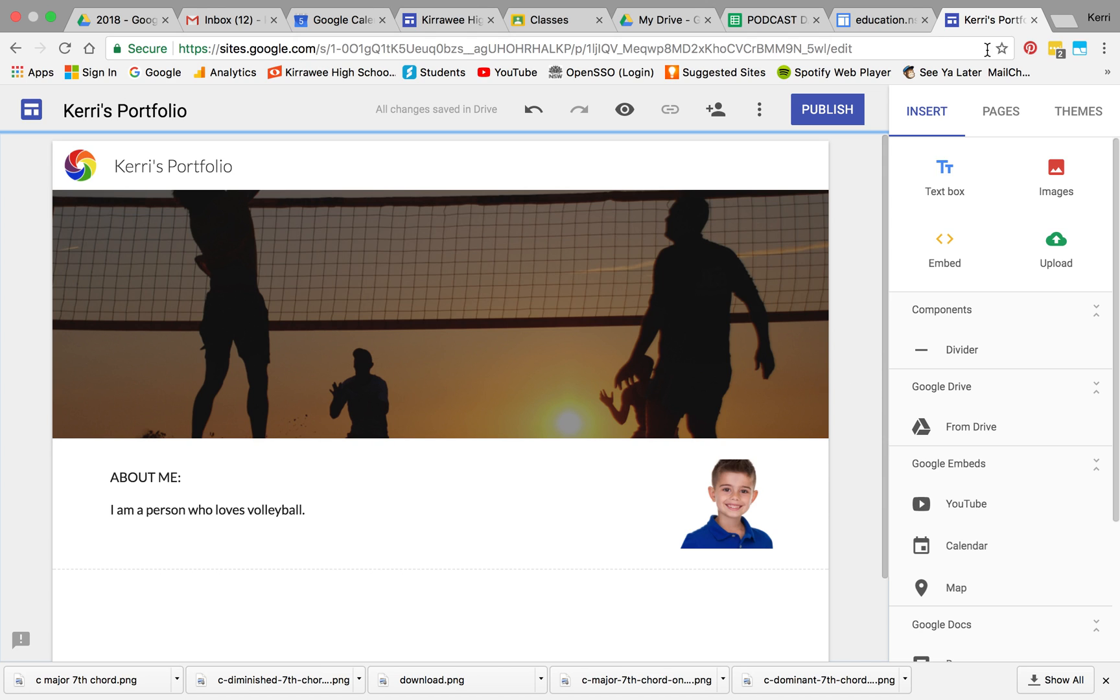
Step: Try the Vision, Diplomat, Simple, Aristotle and Level themes on the site and settle on the Impression theme
left_click(1078, 111)
scroll(1042, 524, "down", 3)
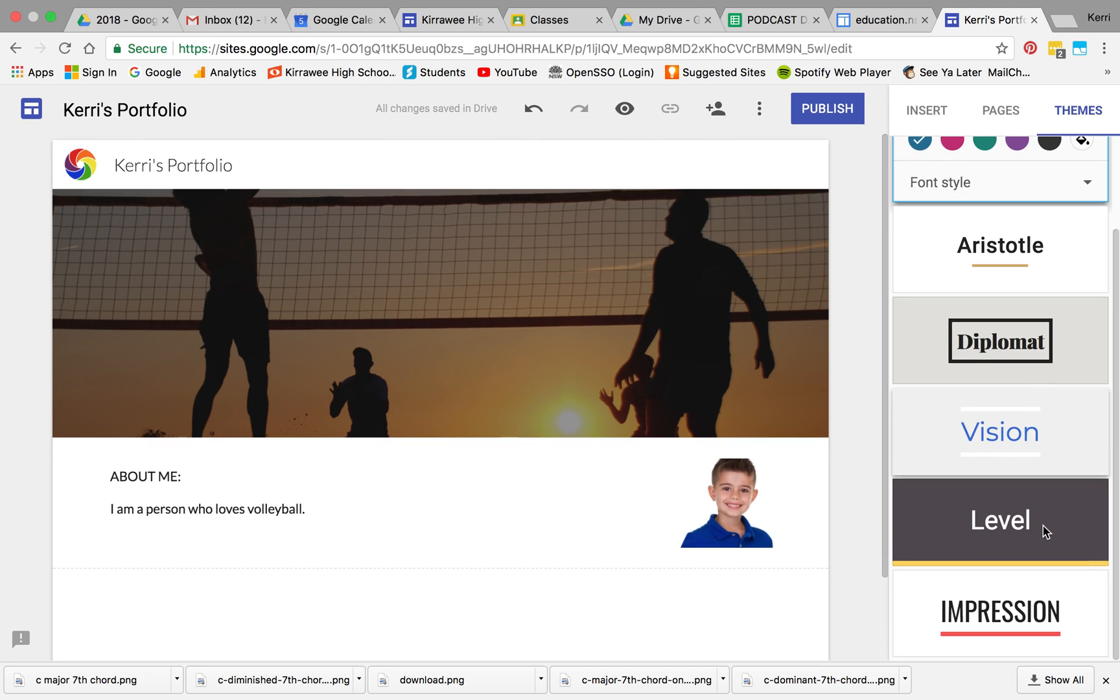
left_click(1044, 604)
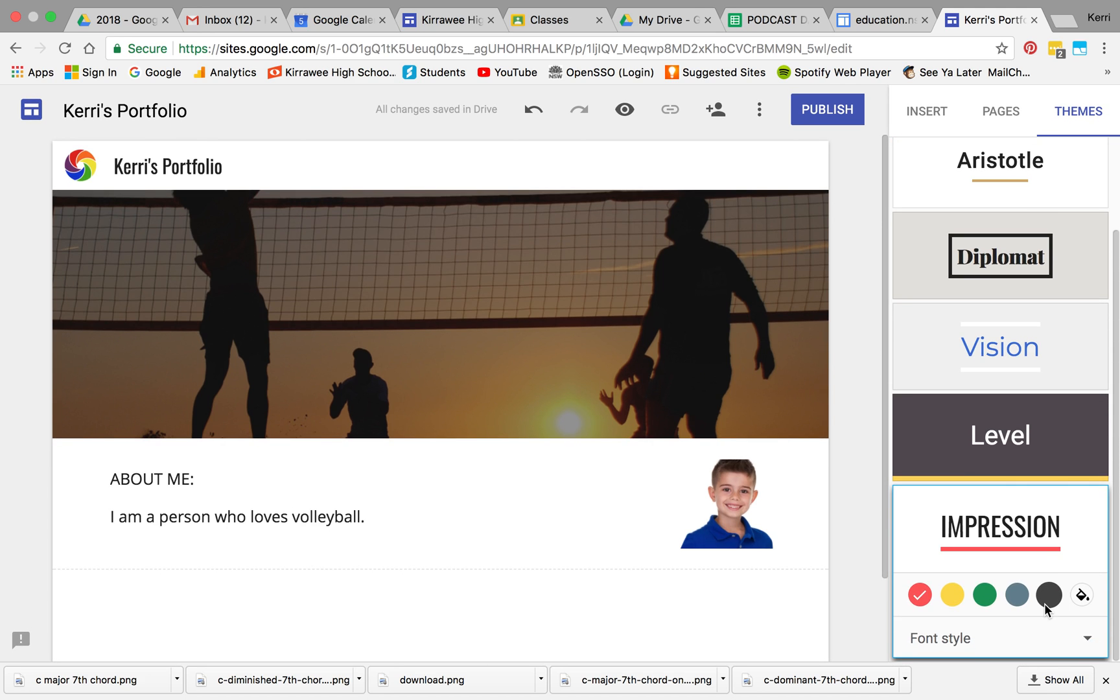
left_click(1044, 364)
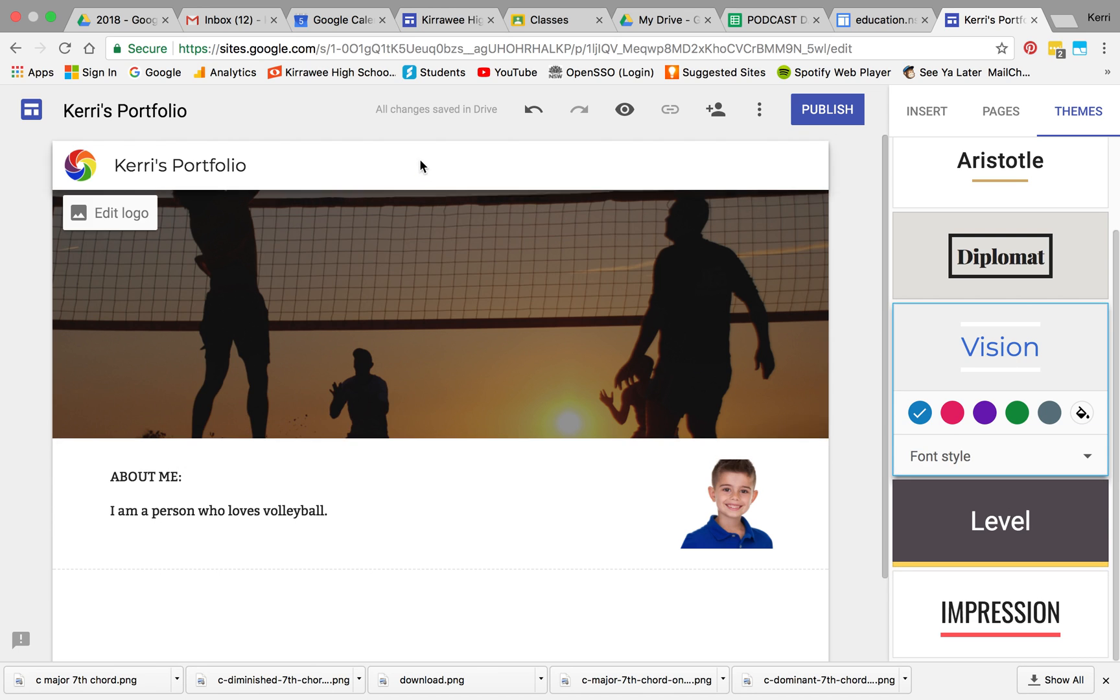
left_click(329, 482)
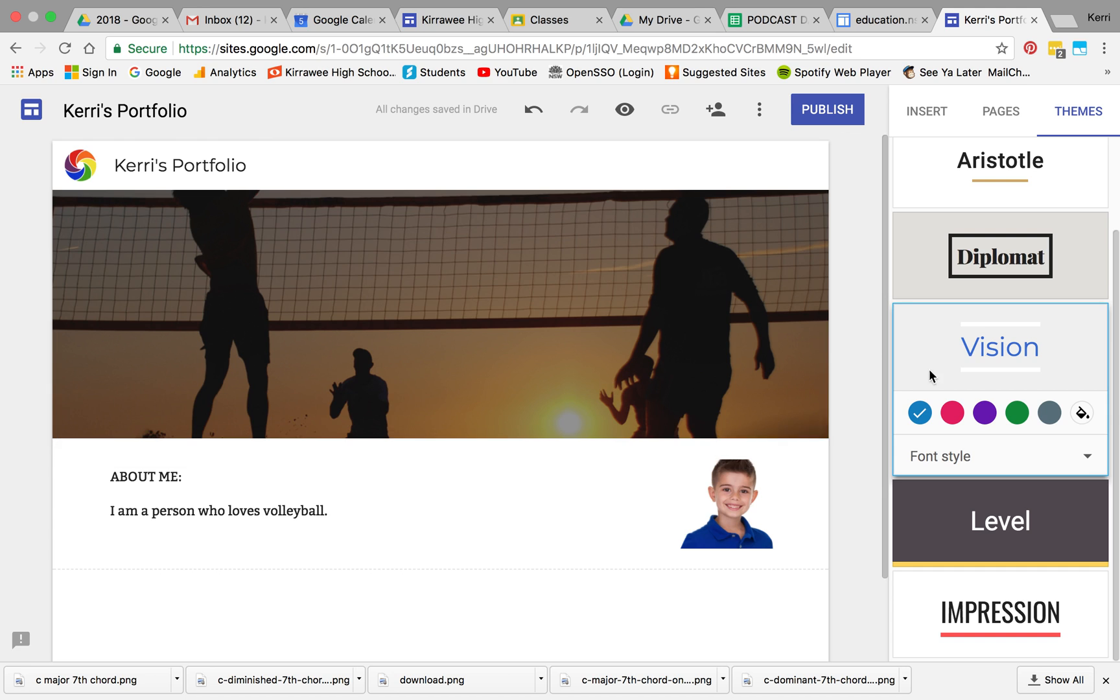
left_click(983, 253)
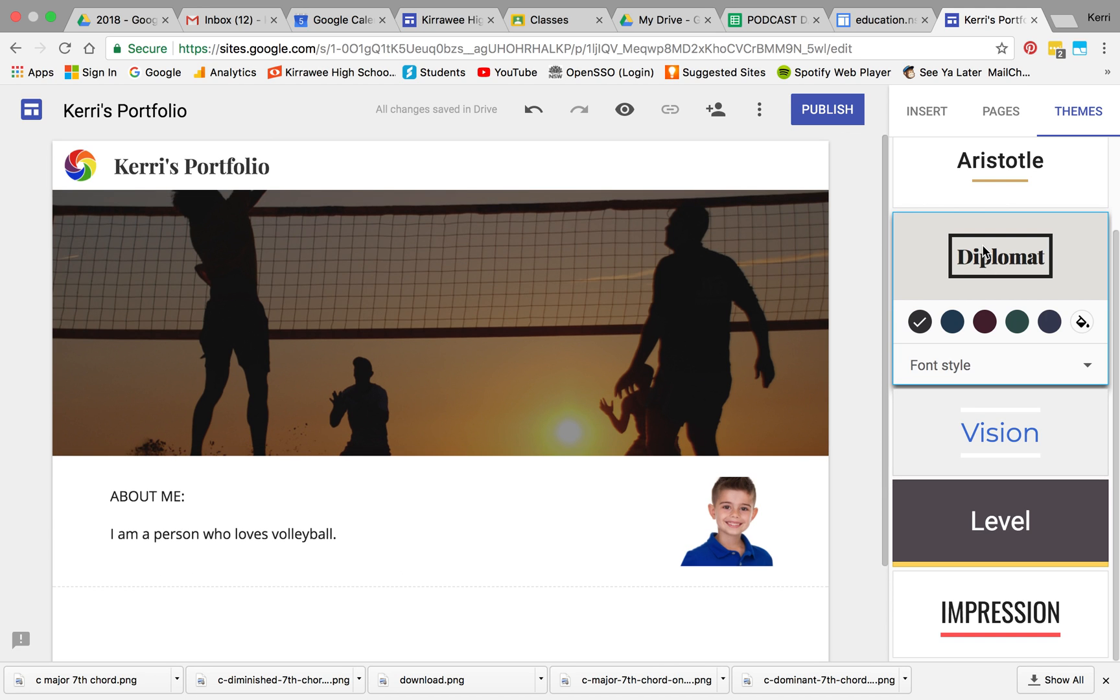
scroll(983, 253, "up", 2)
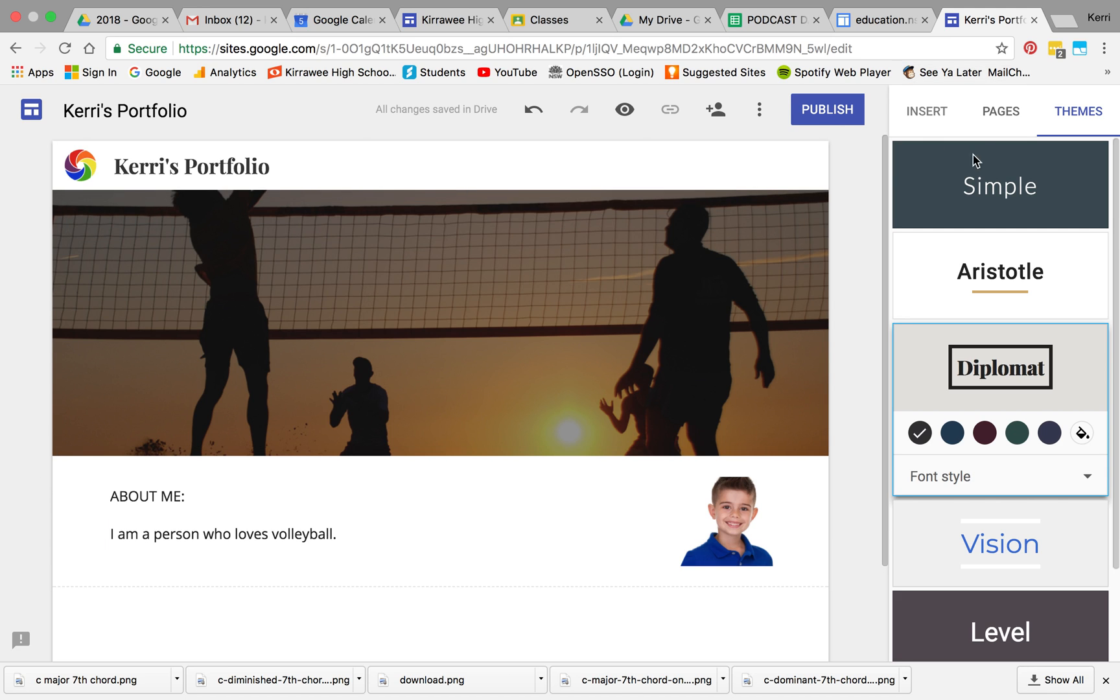
left_click(959, 194)
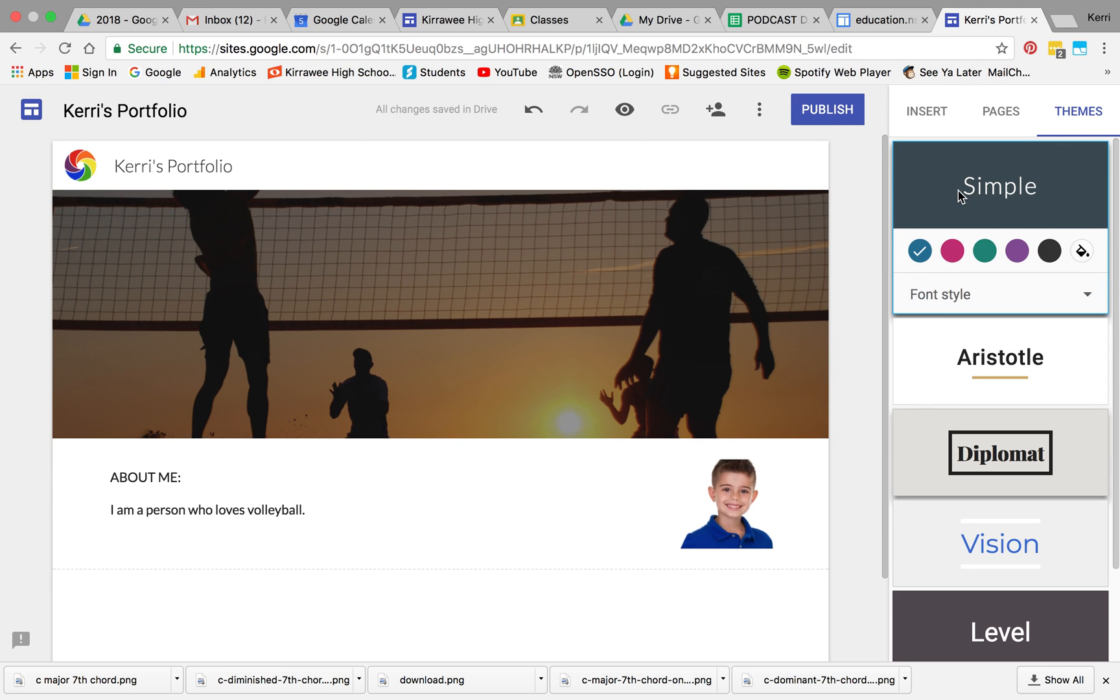
left_click(974, 367)
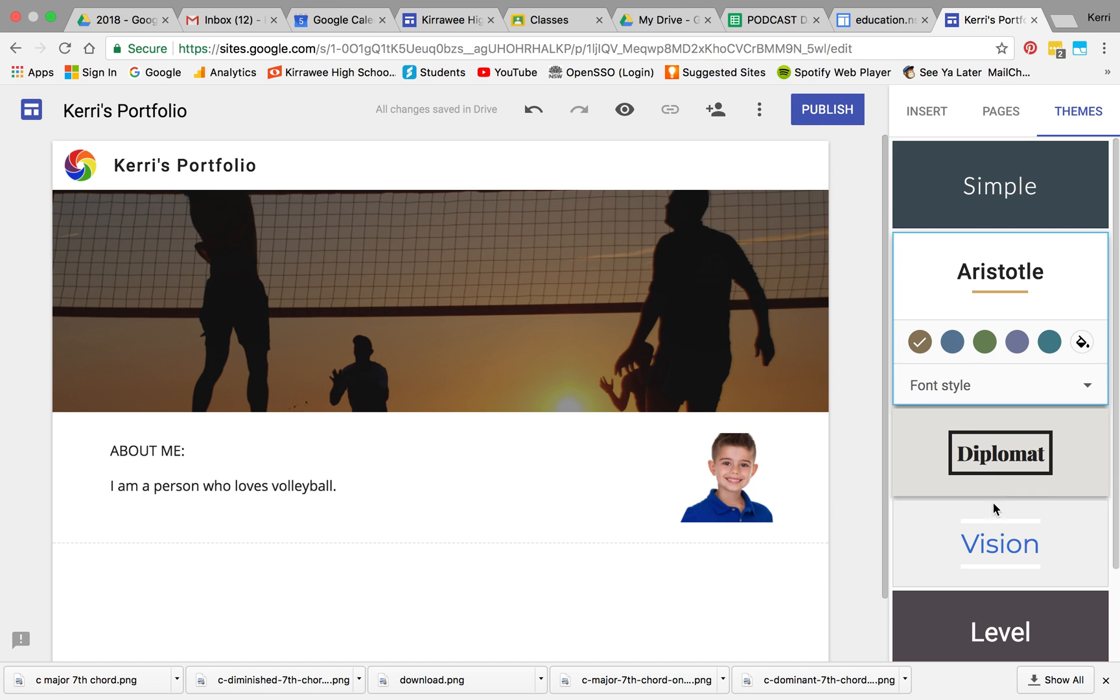
left_click(1004, 439)
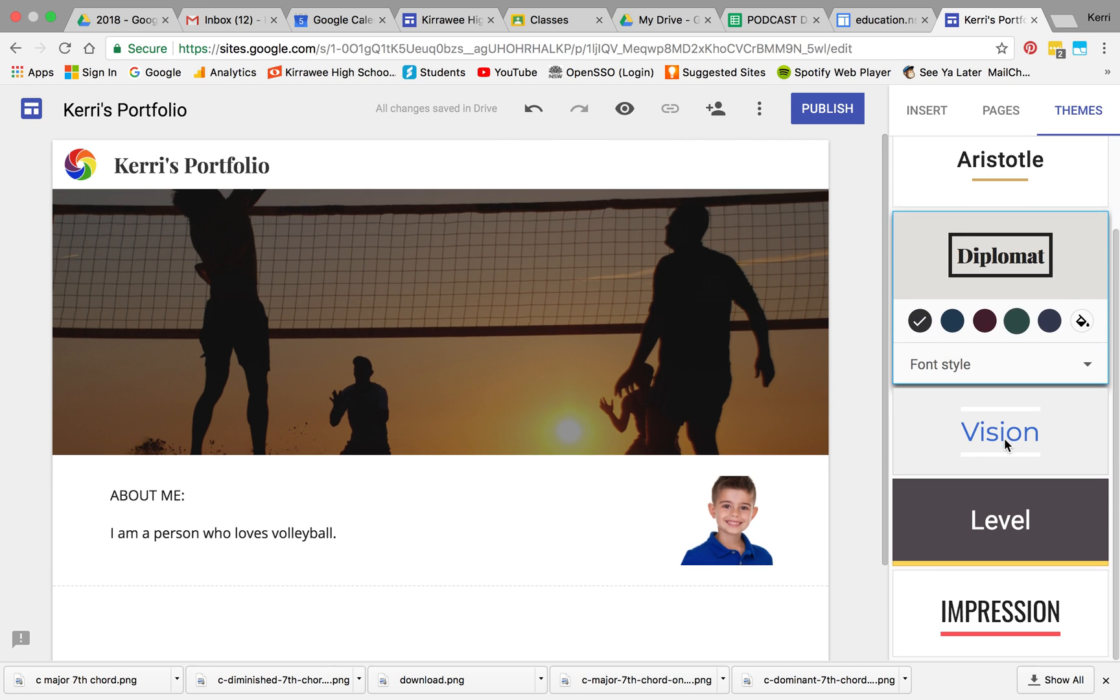
left_click(1003, 438)
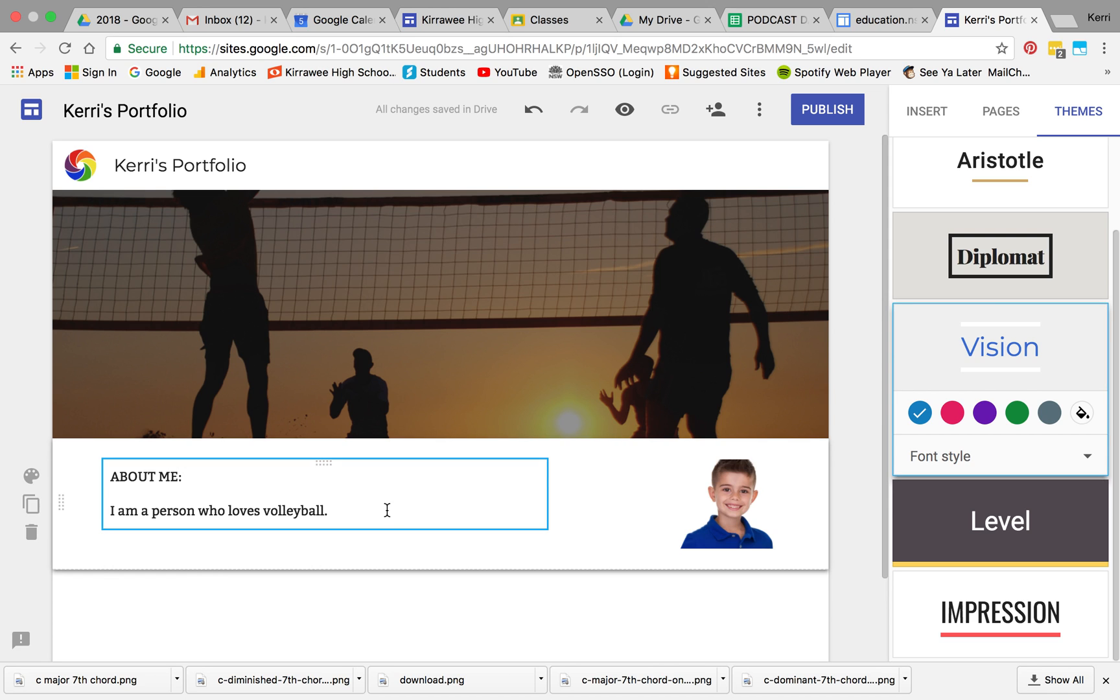
left_click(984, 546)
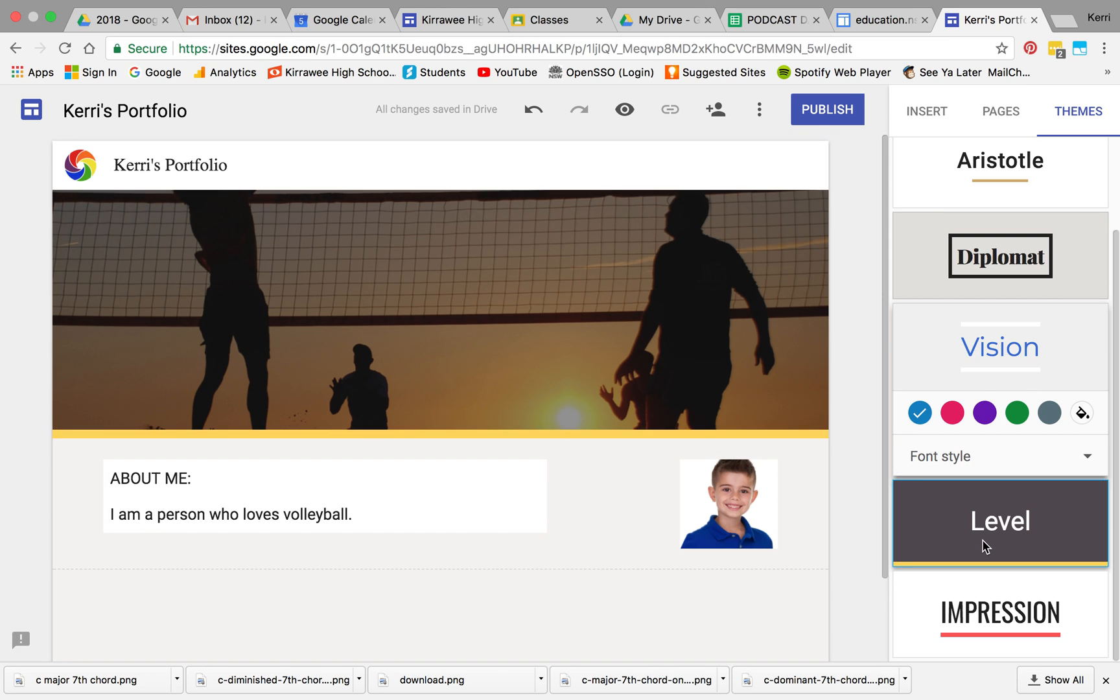
left_click(992, 634)
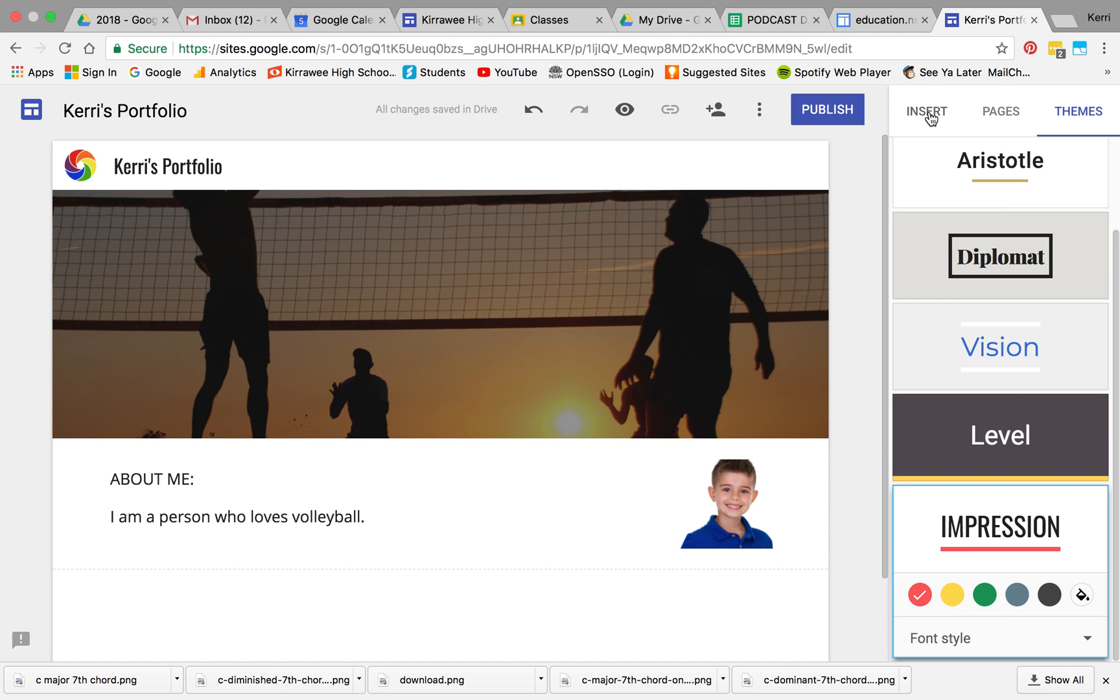
Step: Add a new page named "Music Projects" to the site
left_click(1017, 110)
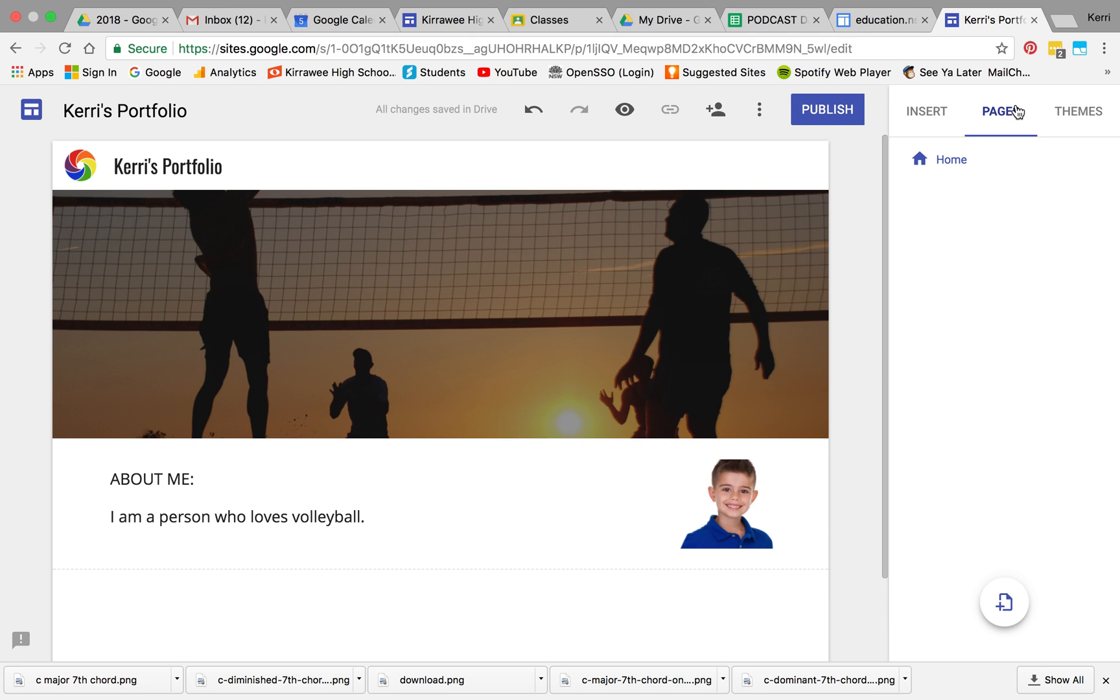
left_click(1009, 613)
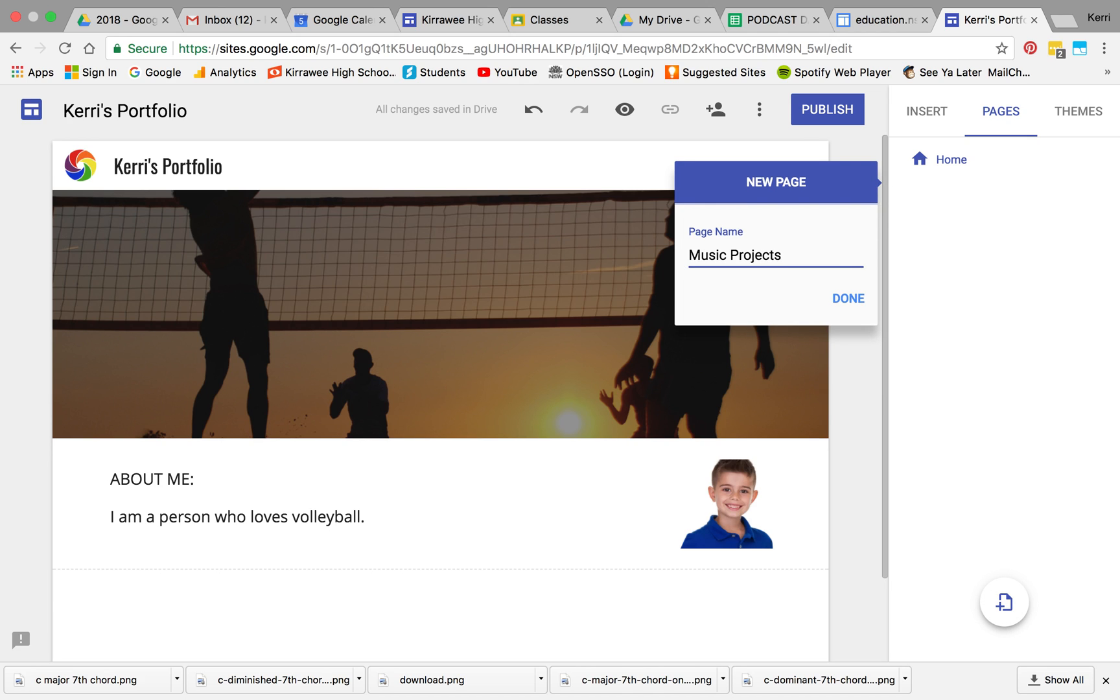
left_click(856, 298)
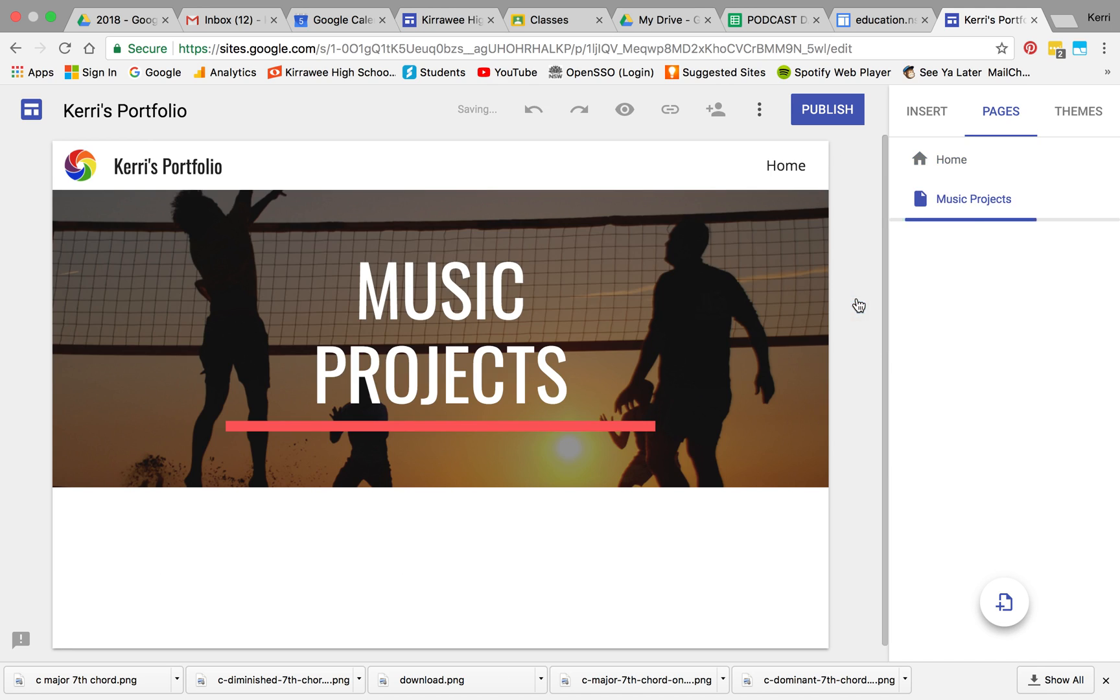
Step: Change the MUSIC PROJECTS title to the Heading style, narrow its box to about 60% and place it in the right part of the header
left_click(448, 399)
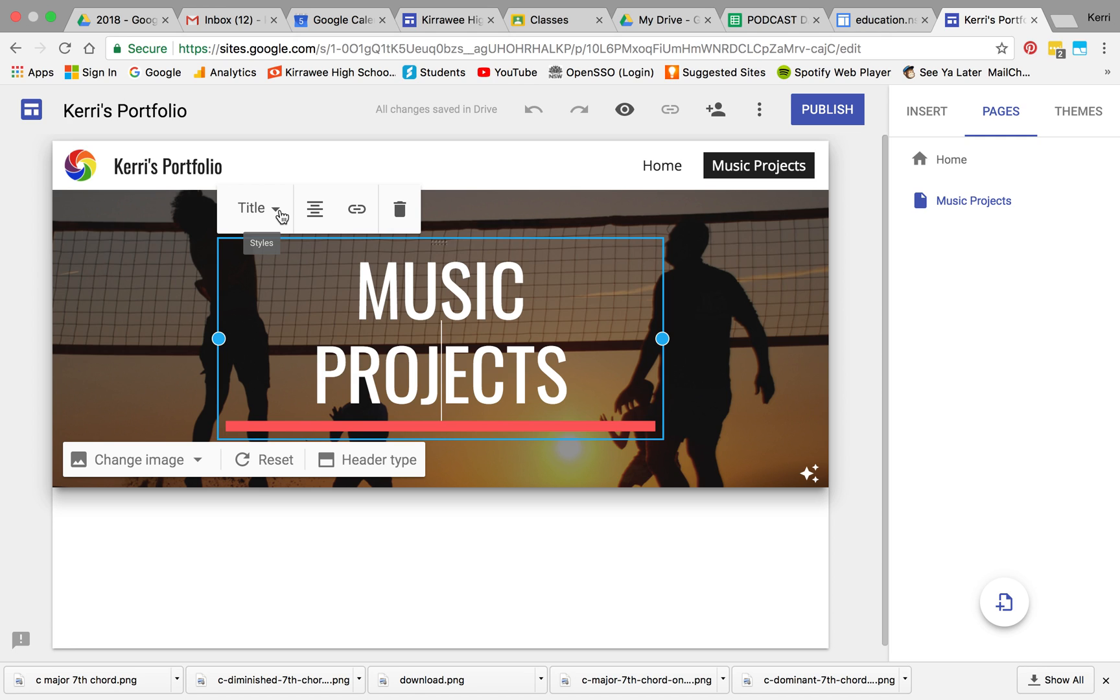
left_click(277, 212)
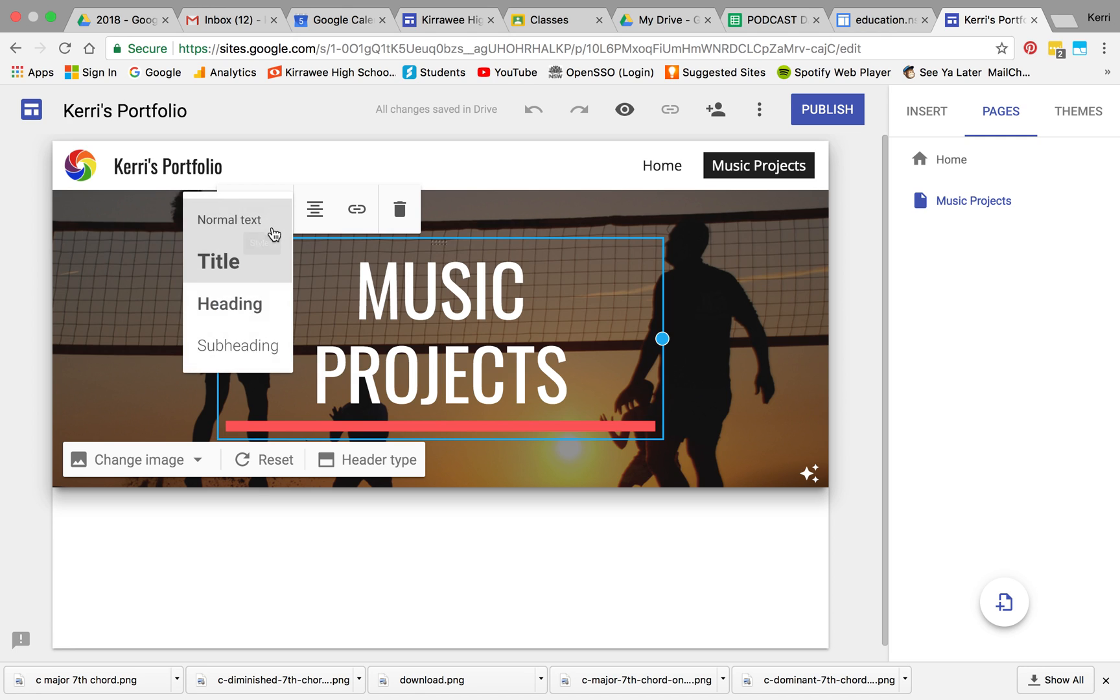
left_click(263, 304)
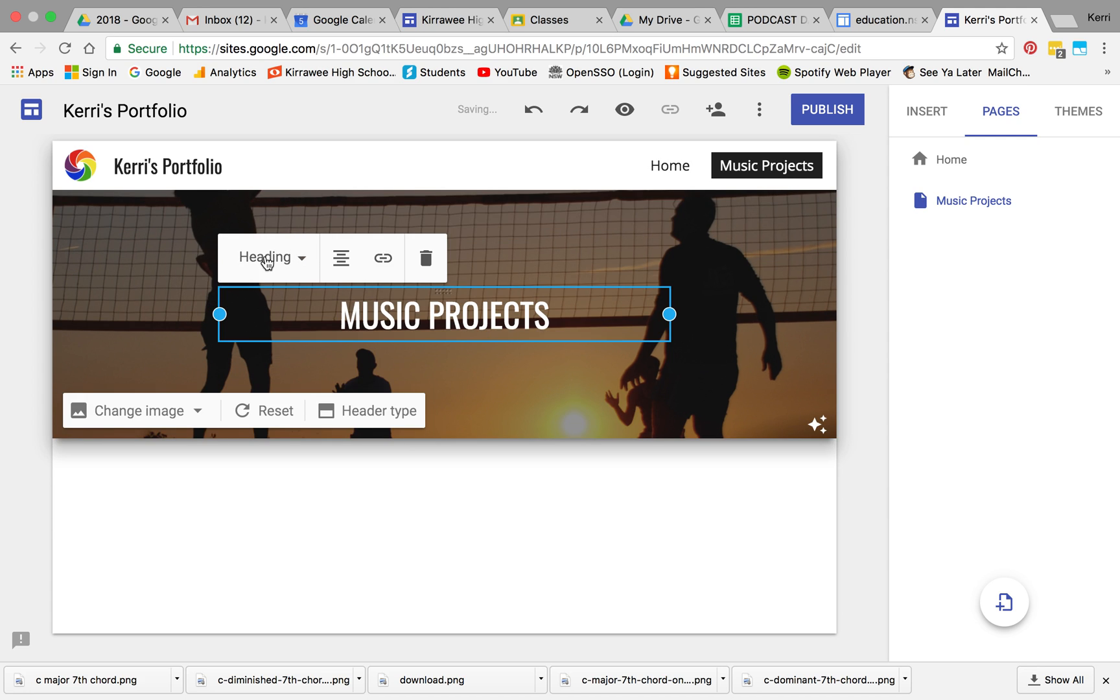
left_click_drag(669, 313, 680, 344)
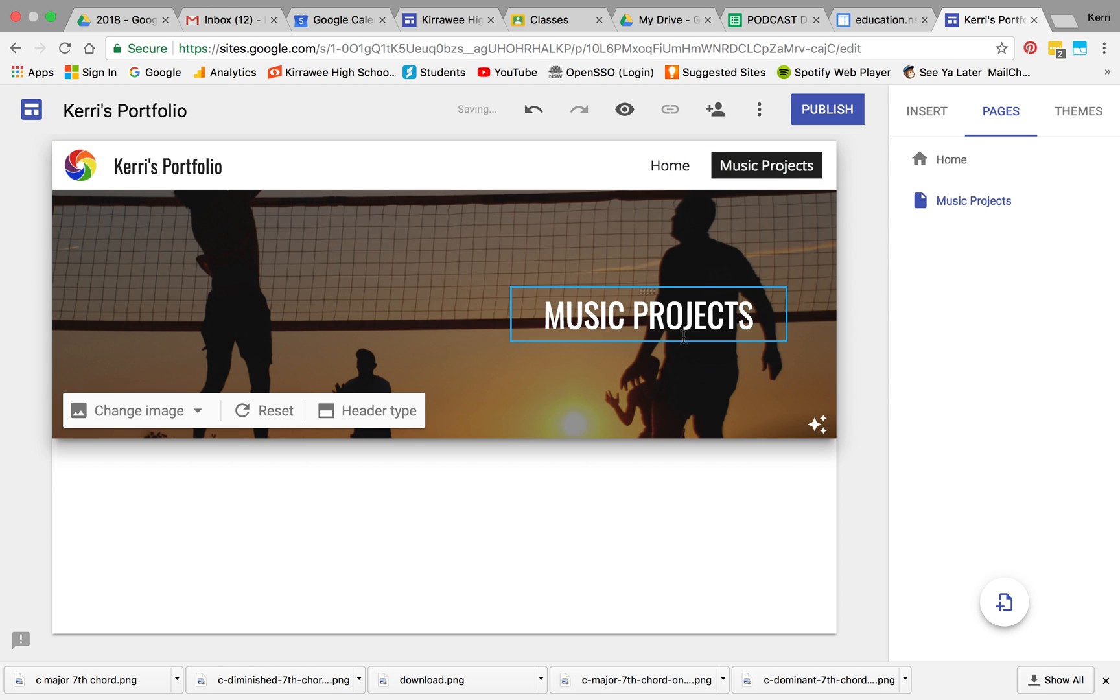
Step: Start replacing the Music Projects header image and search the web images for "music graphic"
left_click(178, 415)
left_click(161, 508)
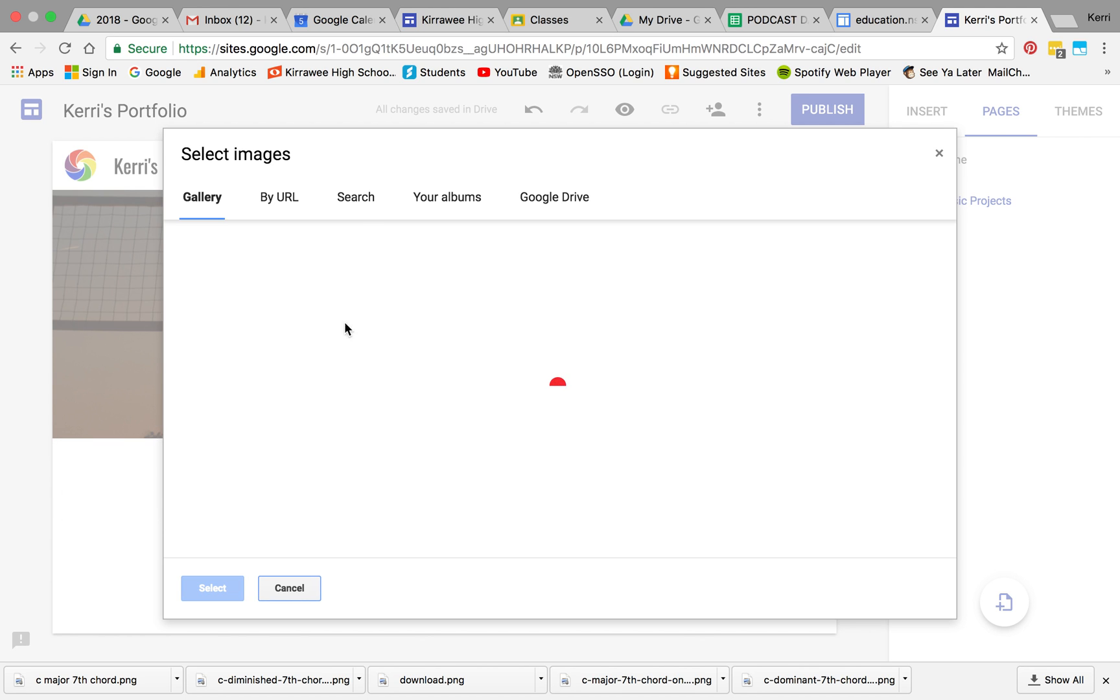
left_click(356, 198)
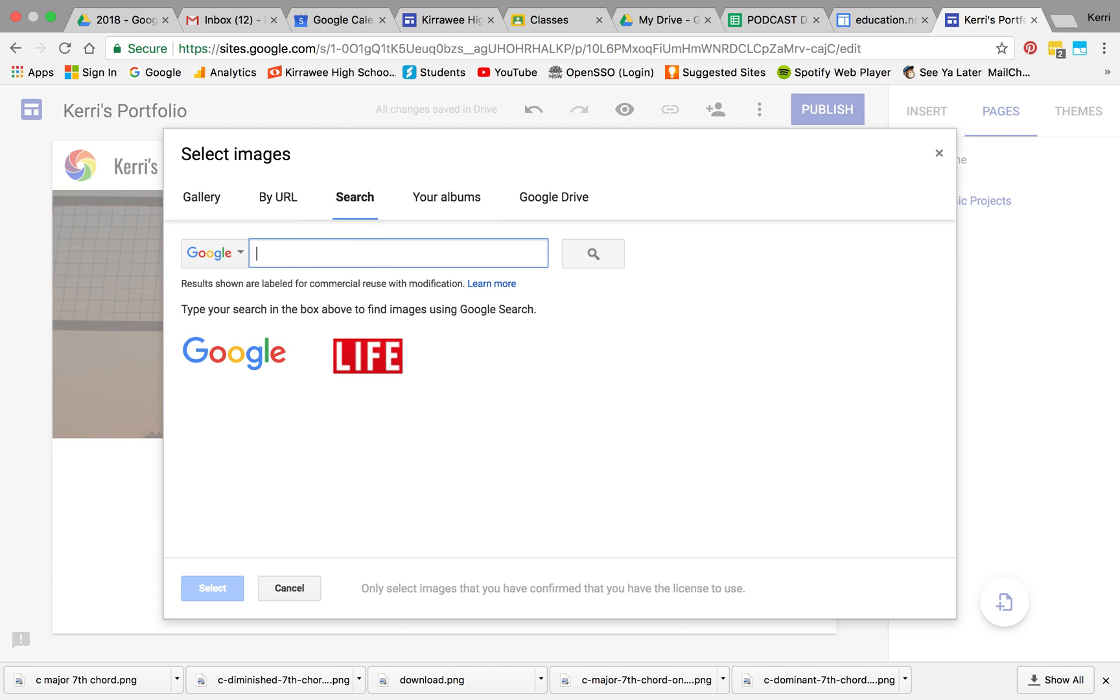
type("music graphic")
key("Return")
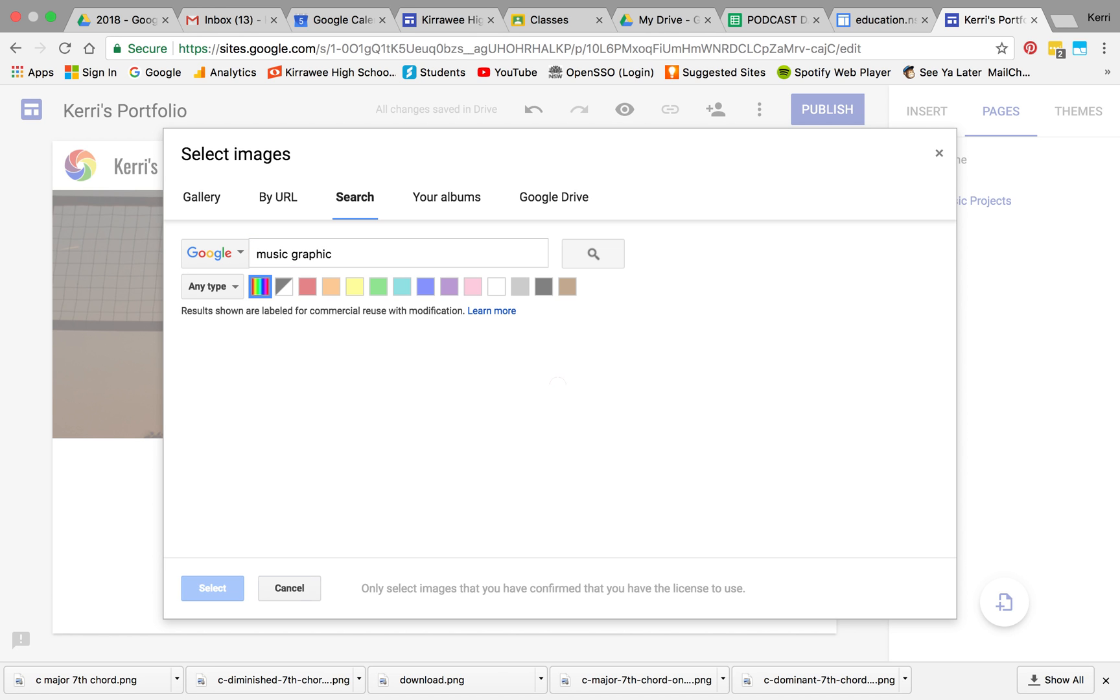
Step: Set the Music Projects header image to the black silhouette with flowing hair against rainbow-coloured music notes
scroll(522, 344, "down", 10)
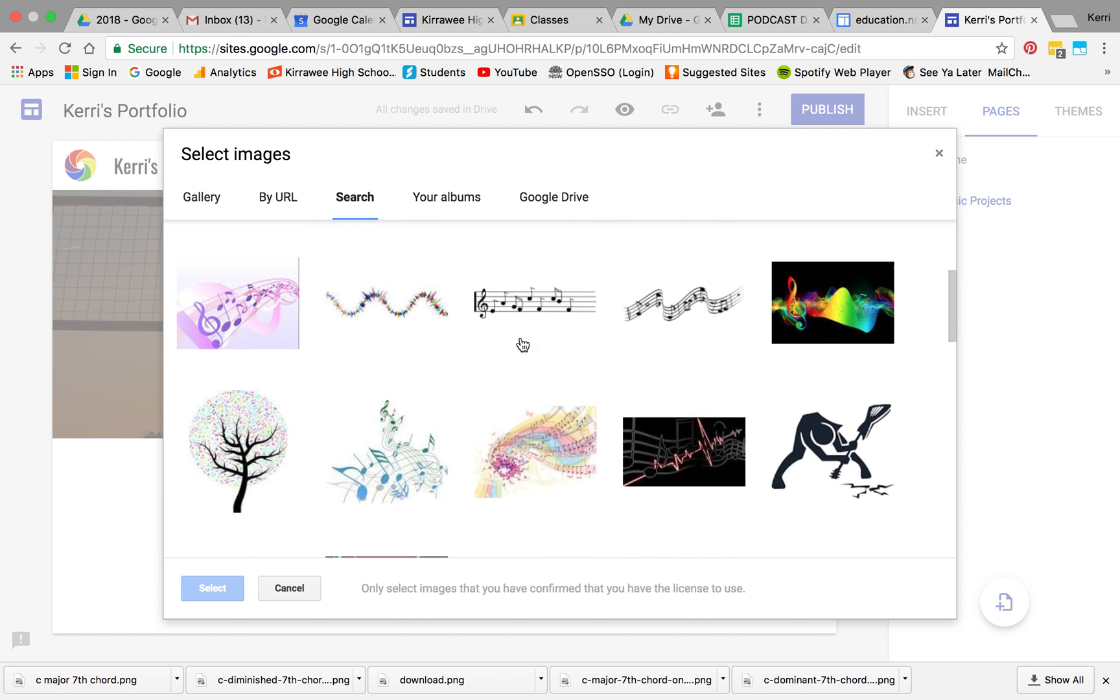
scroll(522, 343, "down", 15)
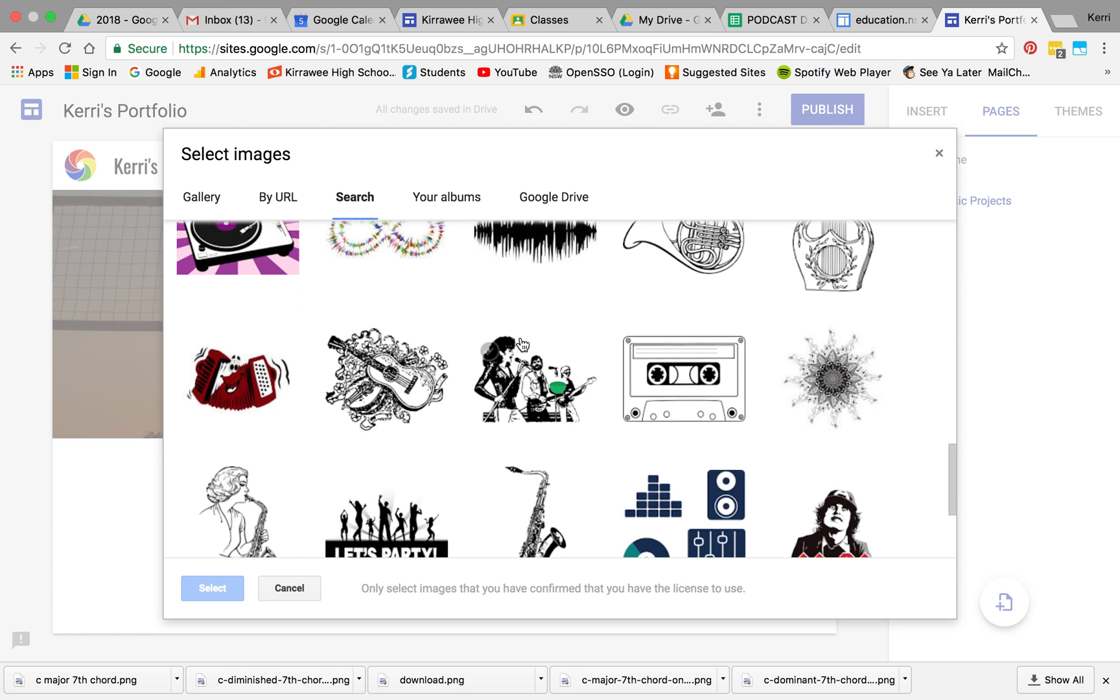
scroll(522, 344, "down", 5)
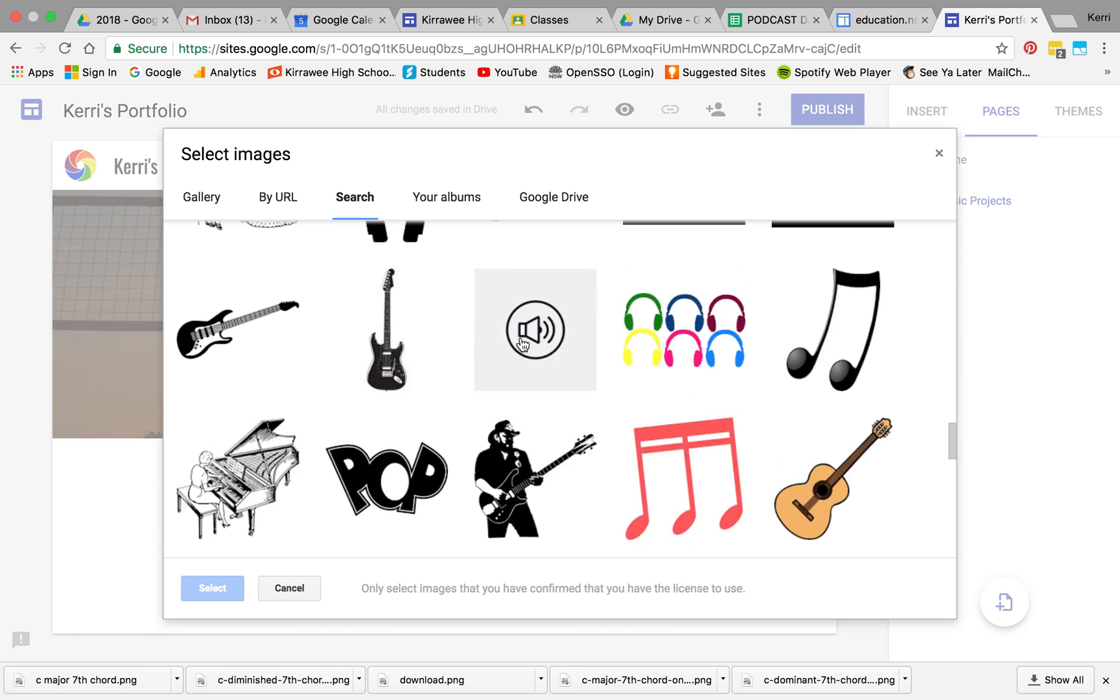
left_click(522, 344)
scroll(523, 343, "down", 10)
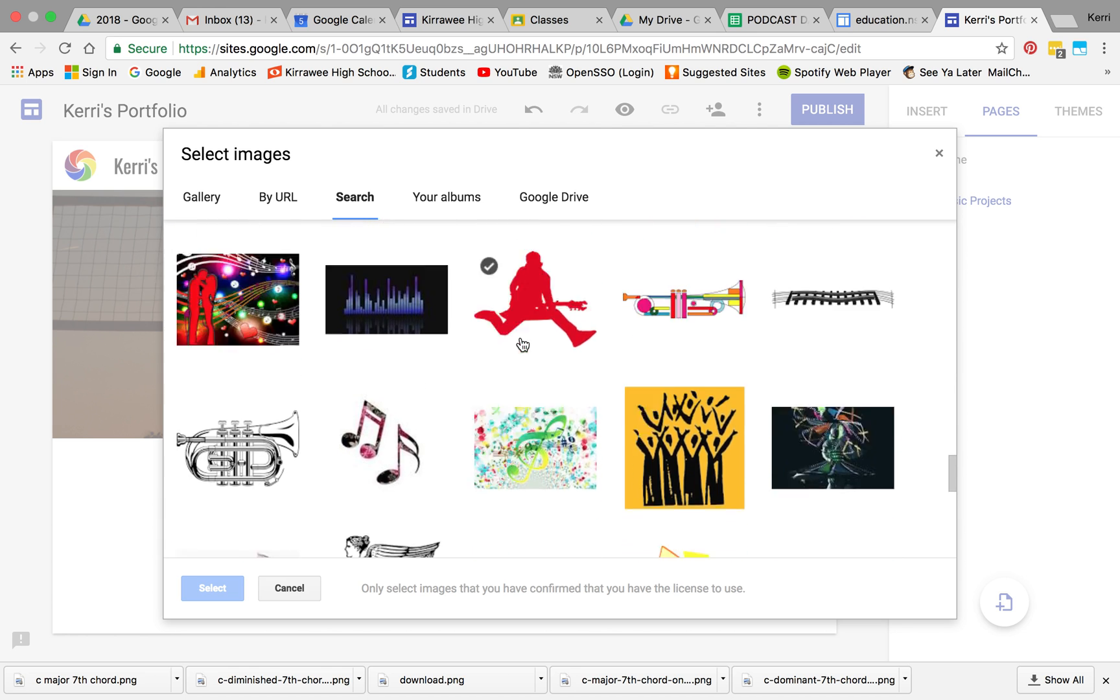
scroll(522, 345, "down", 10)
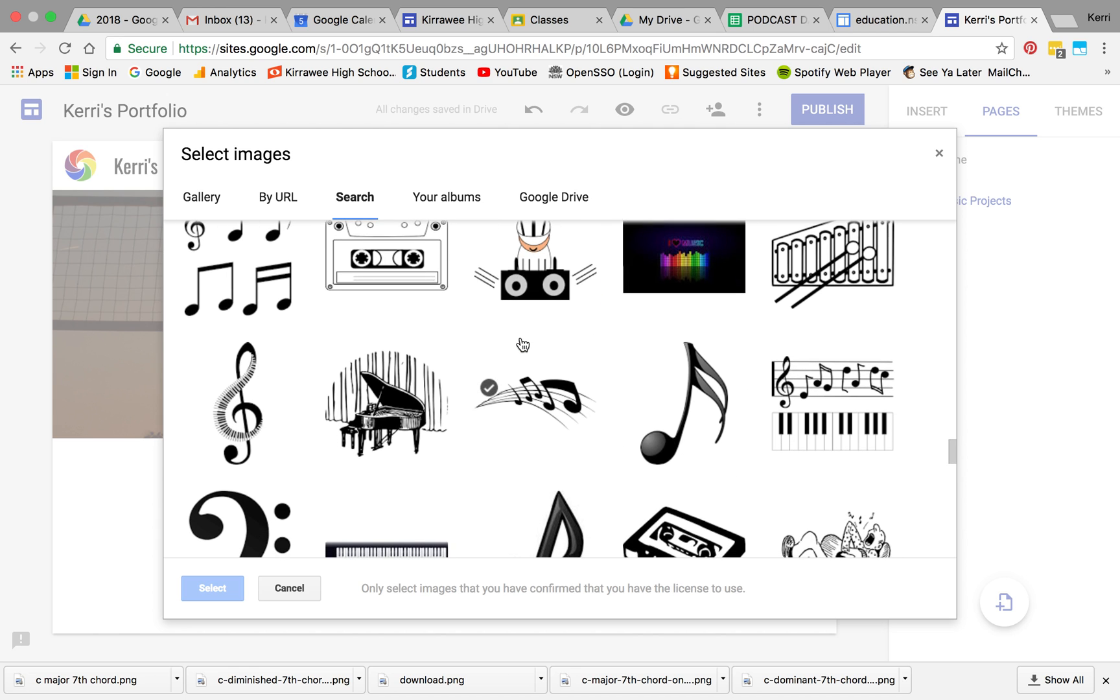
scroll(522, 344, "down", 8)
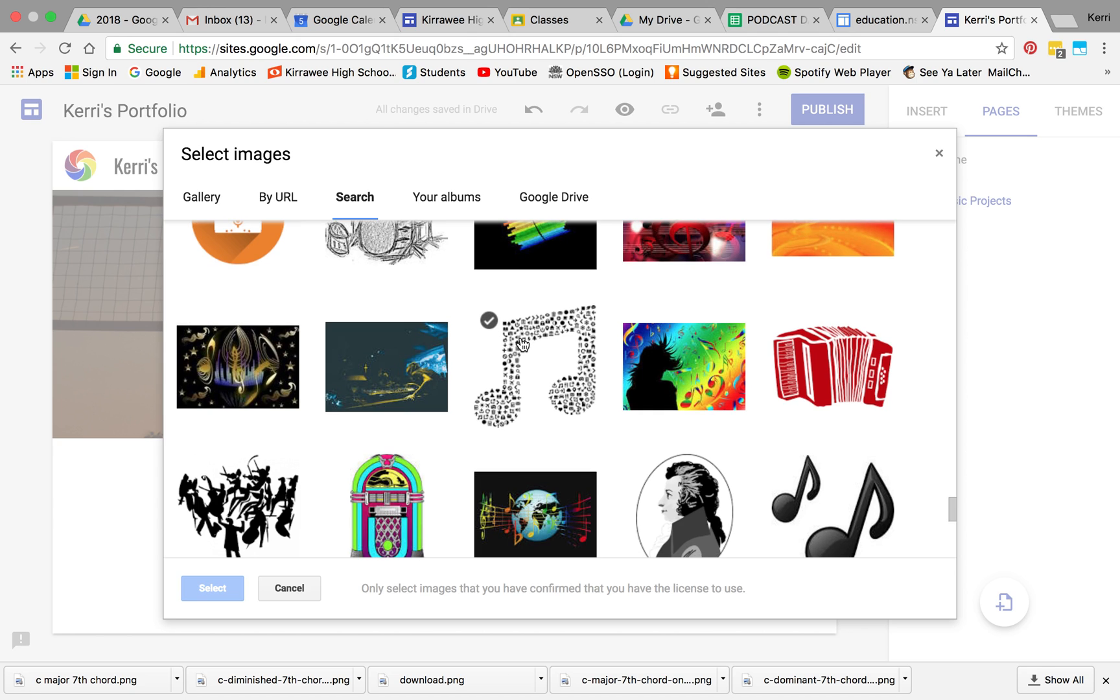
left_click(687, 379)
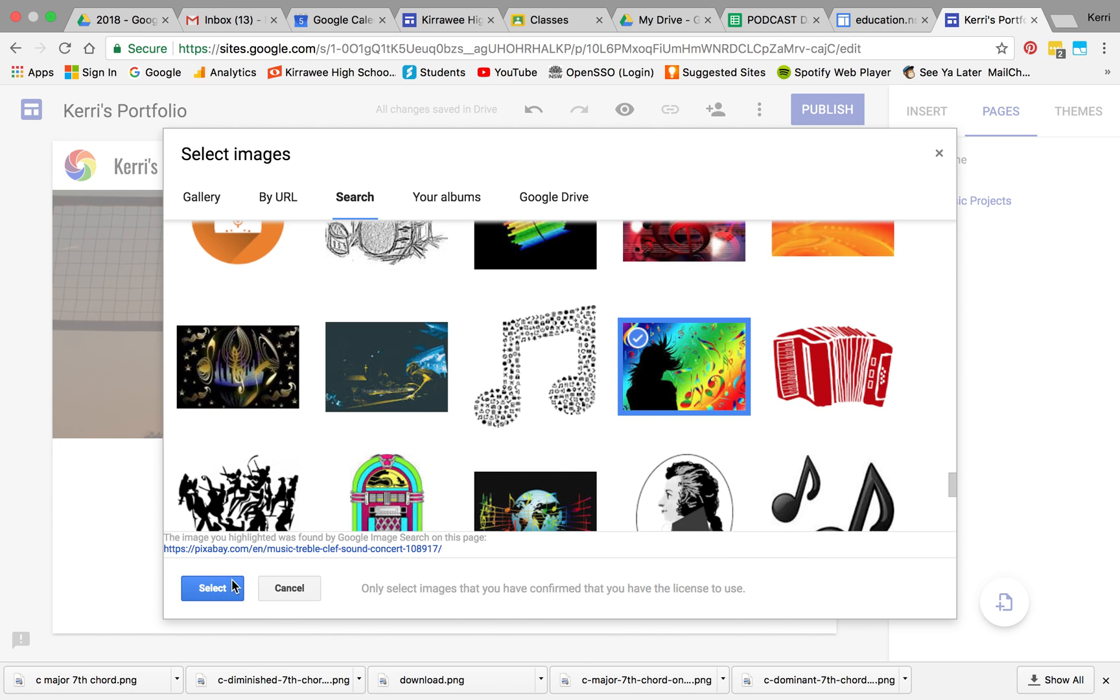
left_click(234, 589)
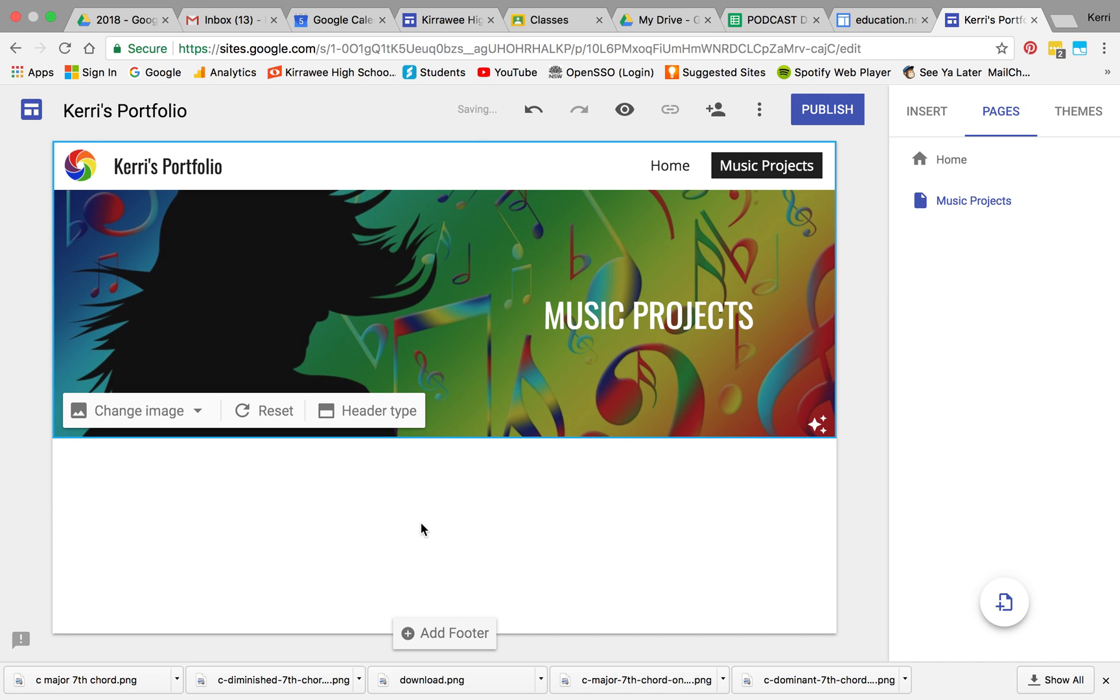
Step: Create a sub page named "Gaming Project" under the Music Projects page
mouse_move(982, 219)
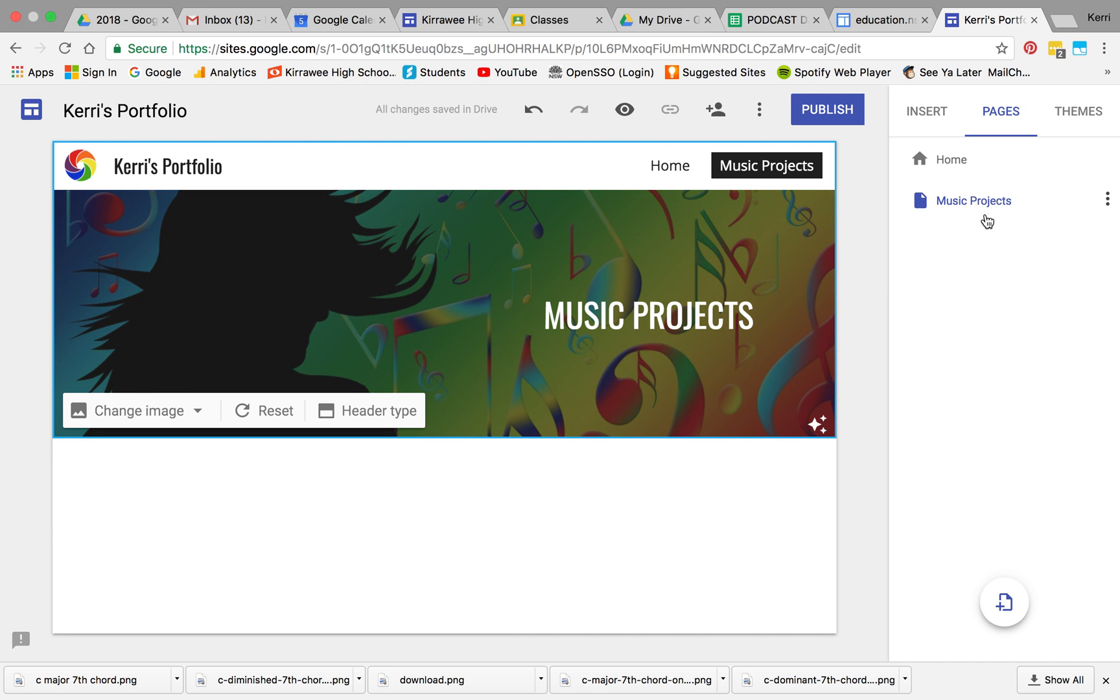
left_click(1108, 201)
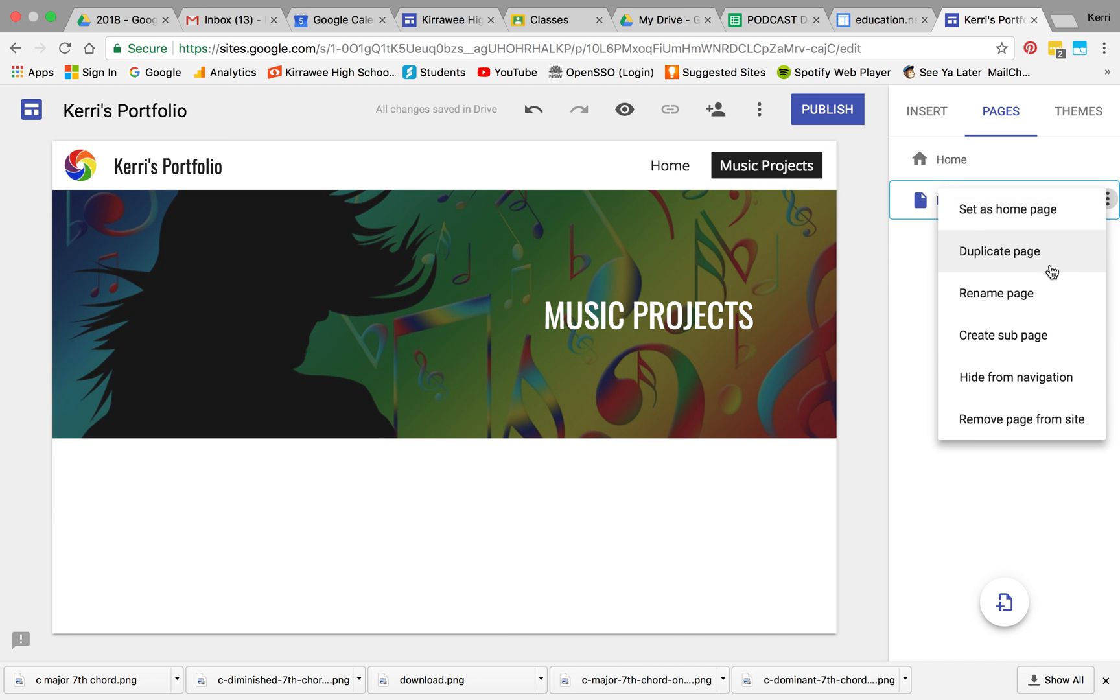
left_click(1035, 348)
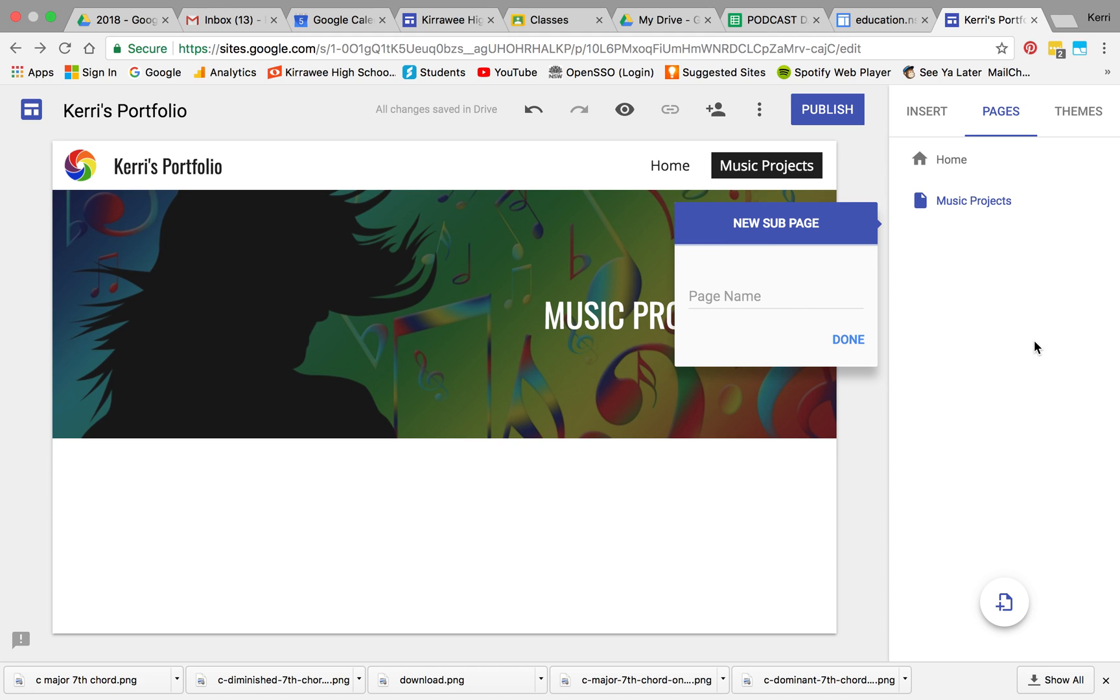
left_click(787, 302)
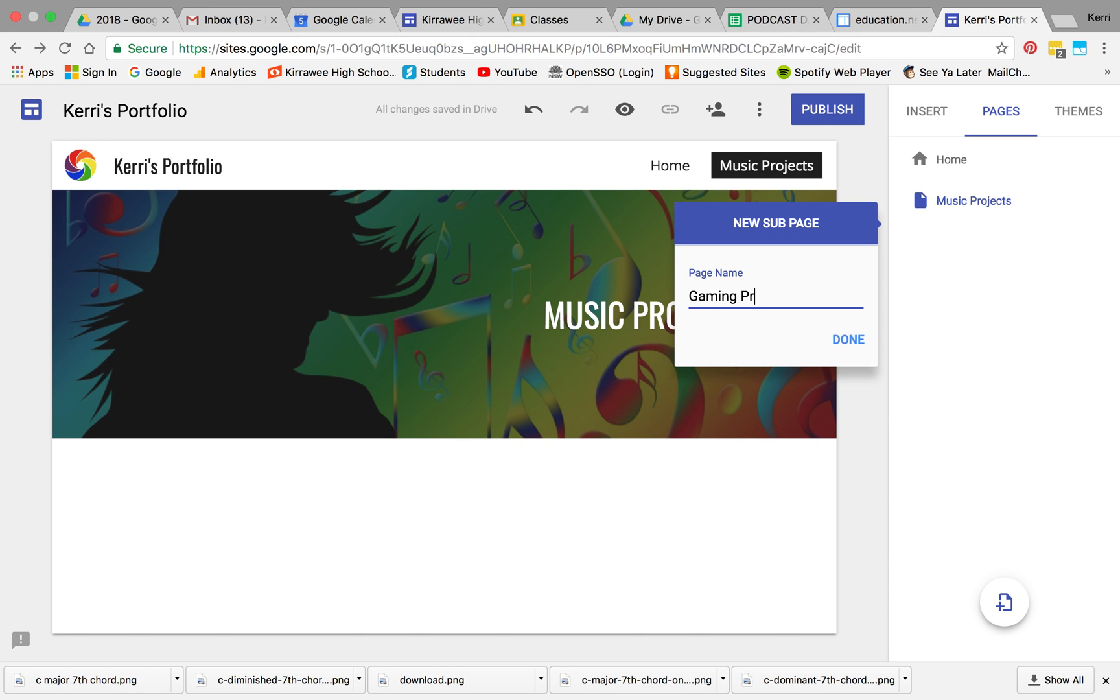
left_click(857, 338)
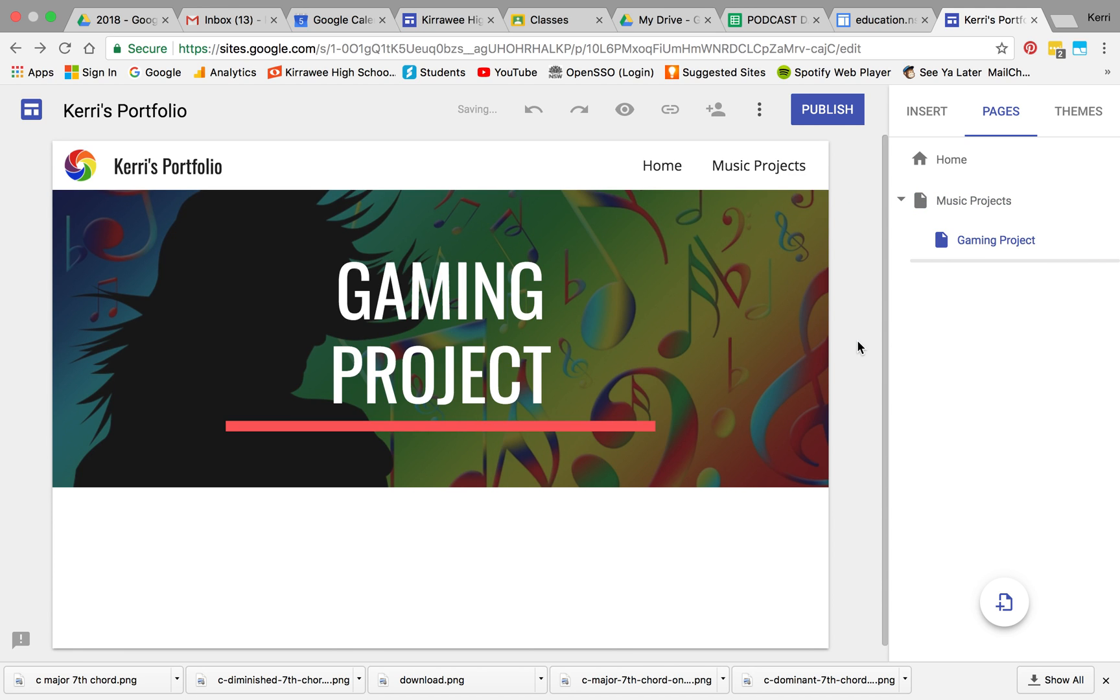
Step: Start replacing the Gaming Project header image and search the web images for "gaming"
mouse_move(449, 387)
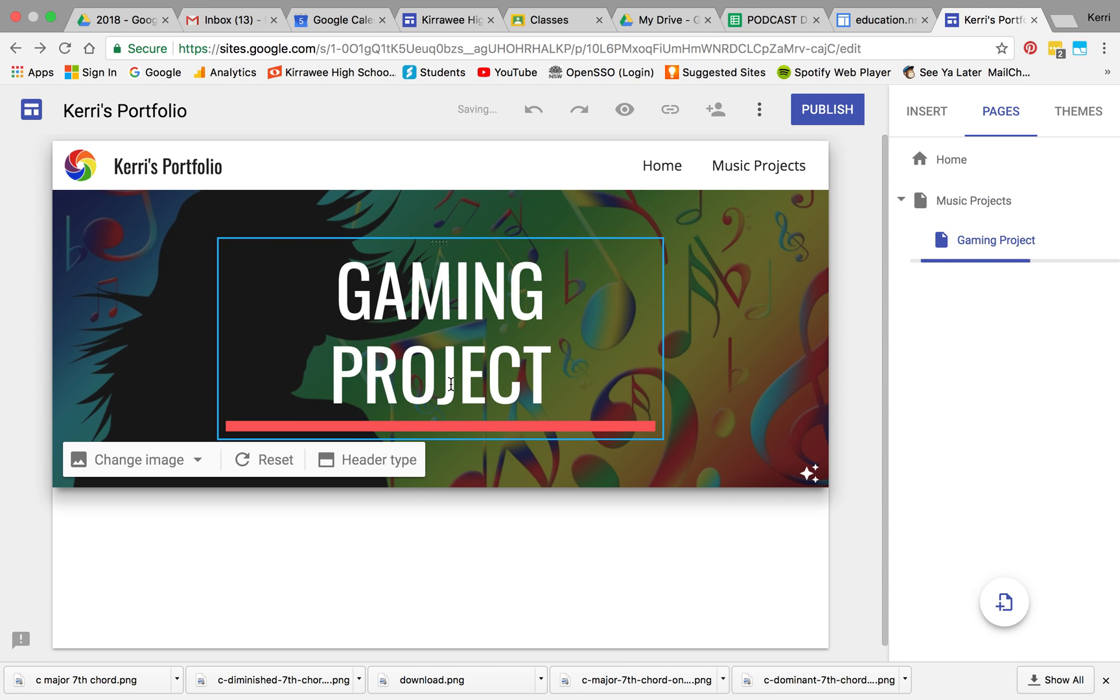
left_click(174, 459)
left_click(166, 541)
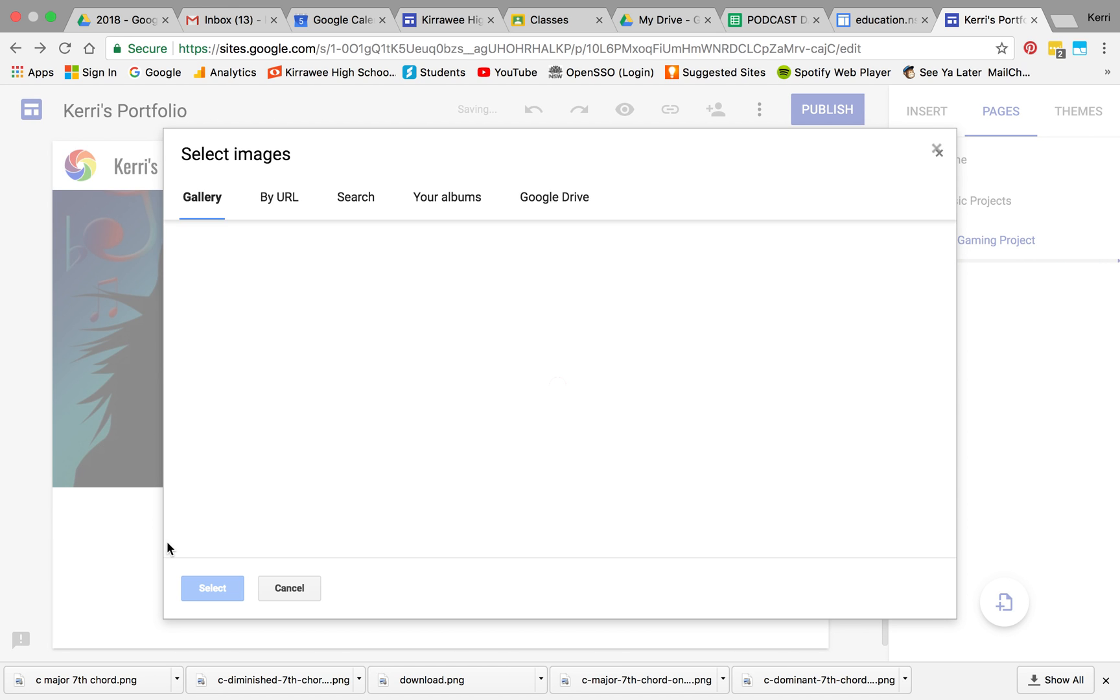
left_click(364, 194)
left_click(377, 255)
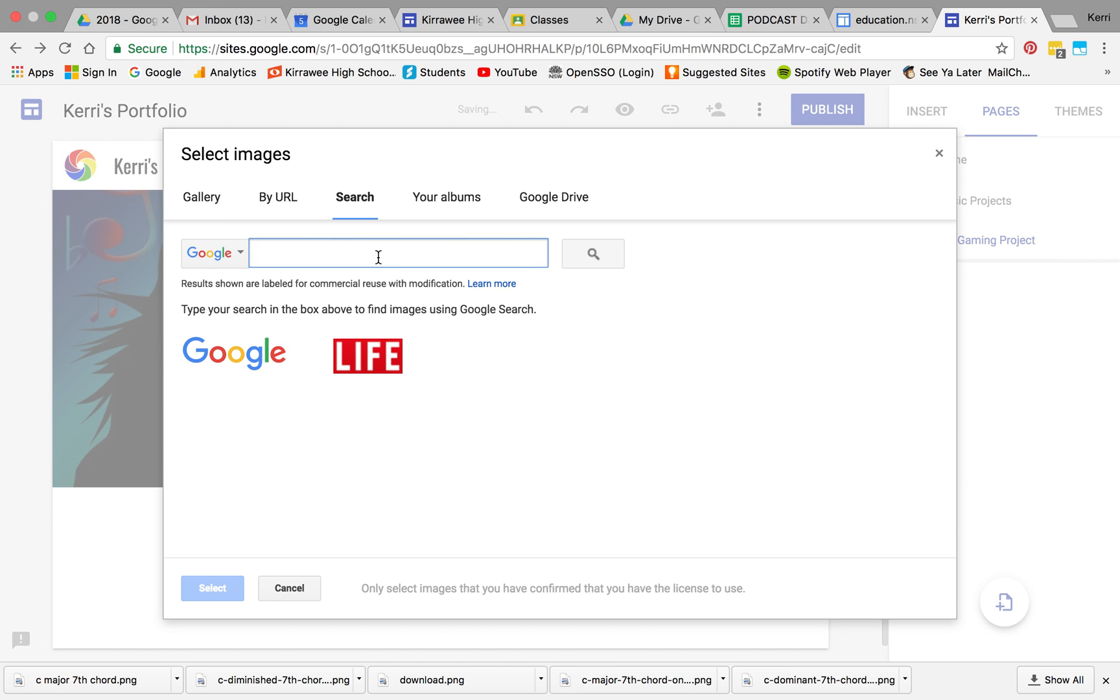
type("gaming")
key("Return")
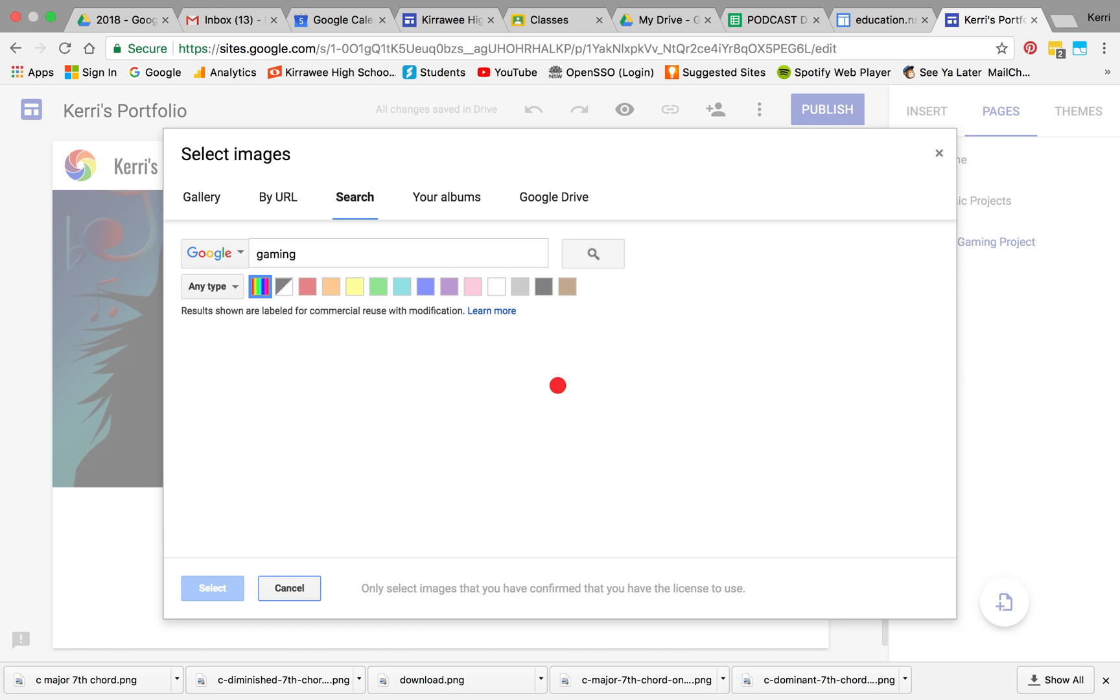
Step: Use the dark photo of a hand on a red and blue backlit keyboard as the Gaming Project header
scroll(639, 480, "down", 5)
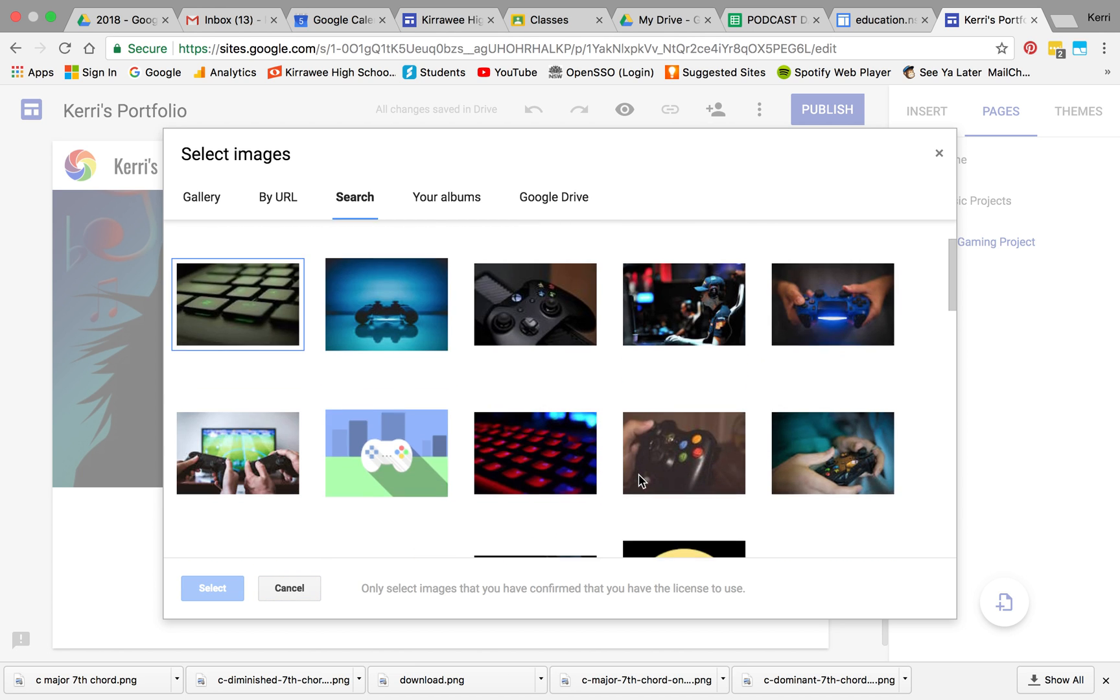
left_click(639, 479)
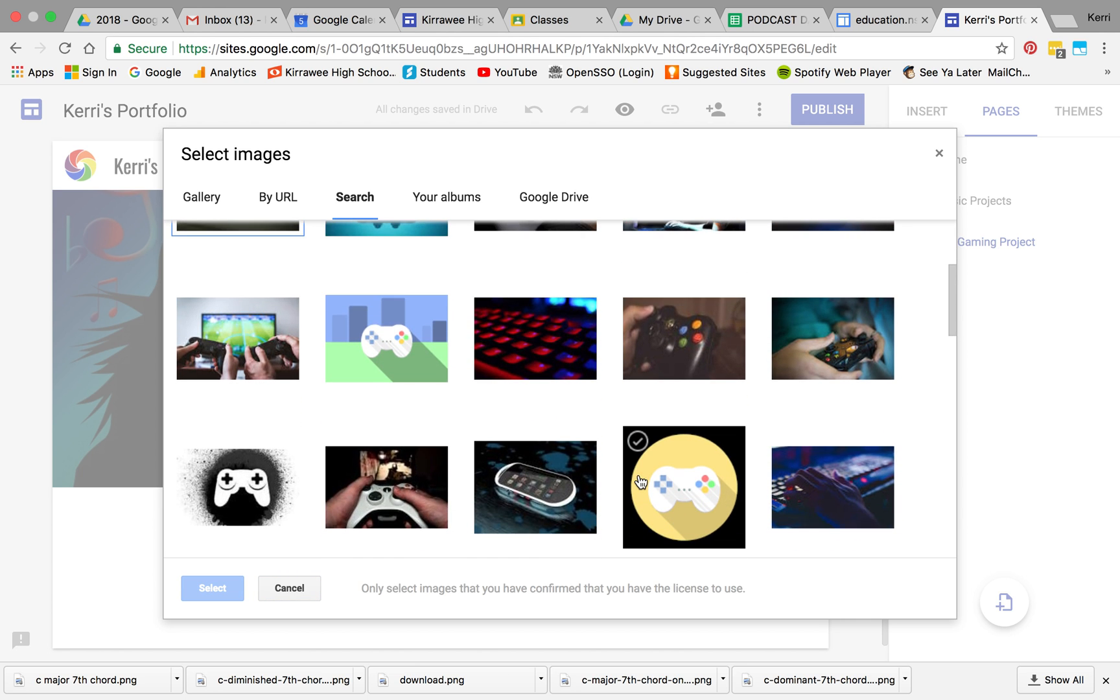
scroll(639, 480, "down", 1)
left_click(793, 485)
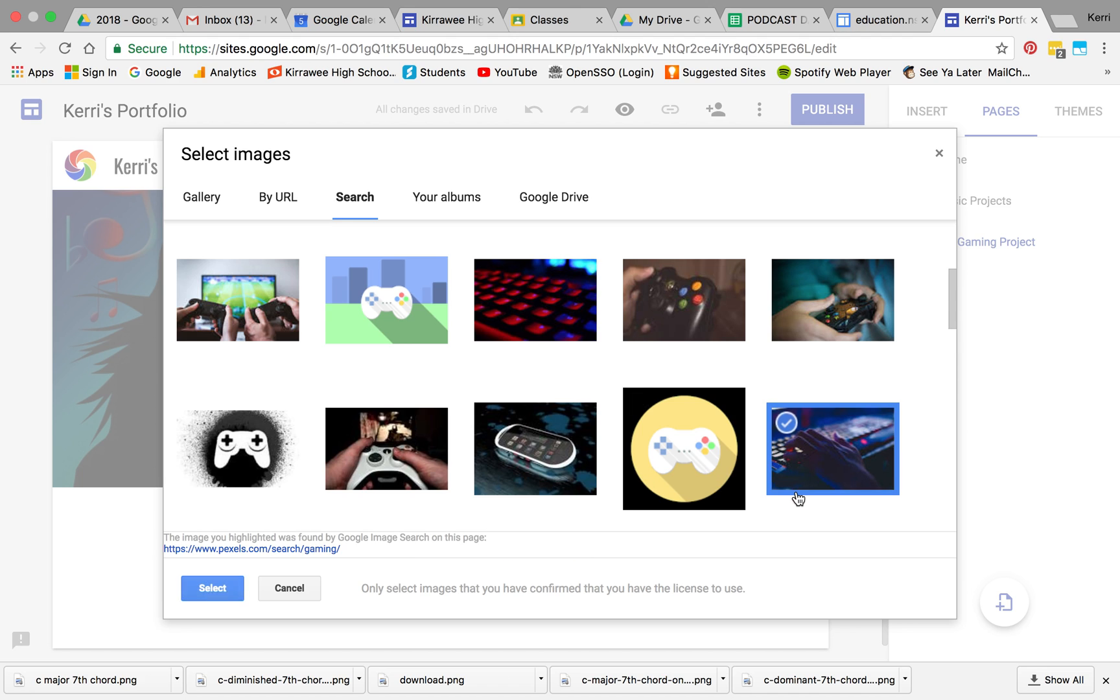
left_click(213, 588)
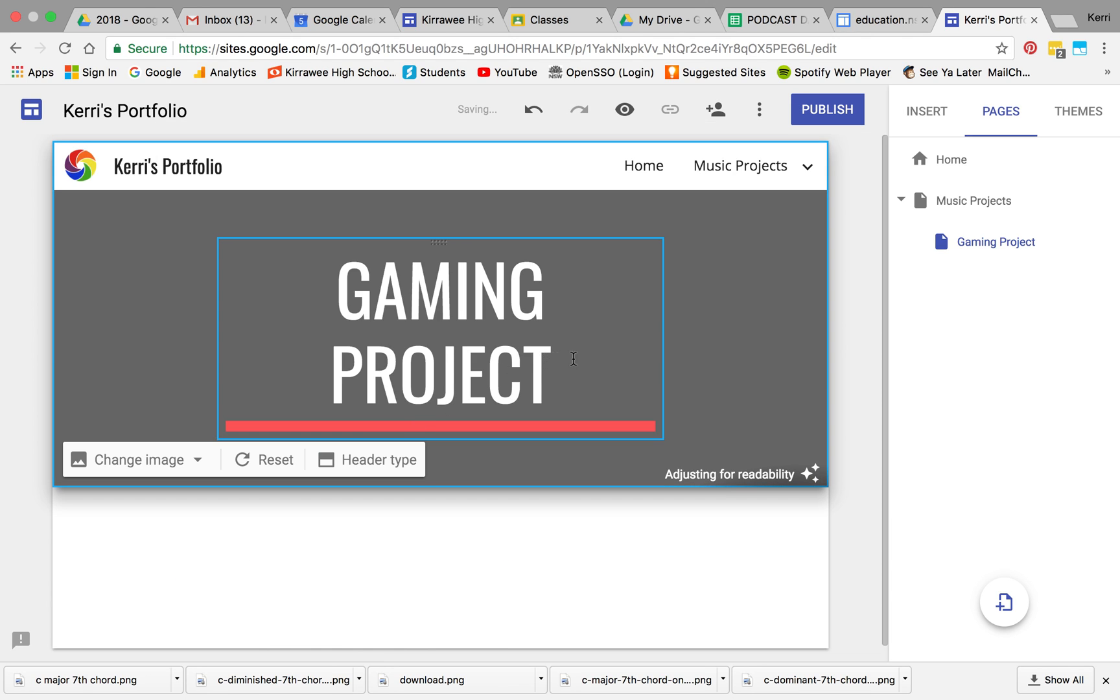
Step: Change the Gaming Project title to the Subheading style, narrow its box and place it in the right part of the header
left_click(654, 351)
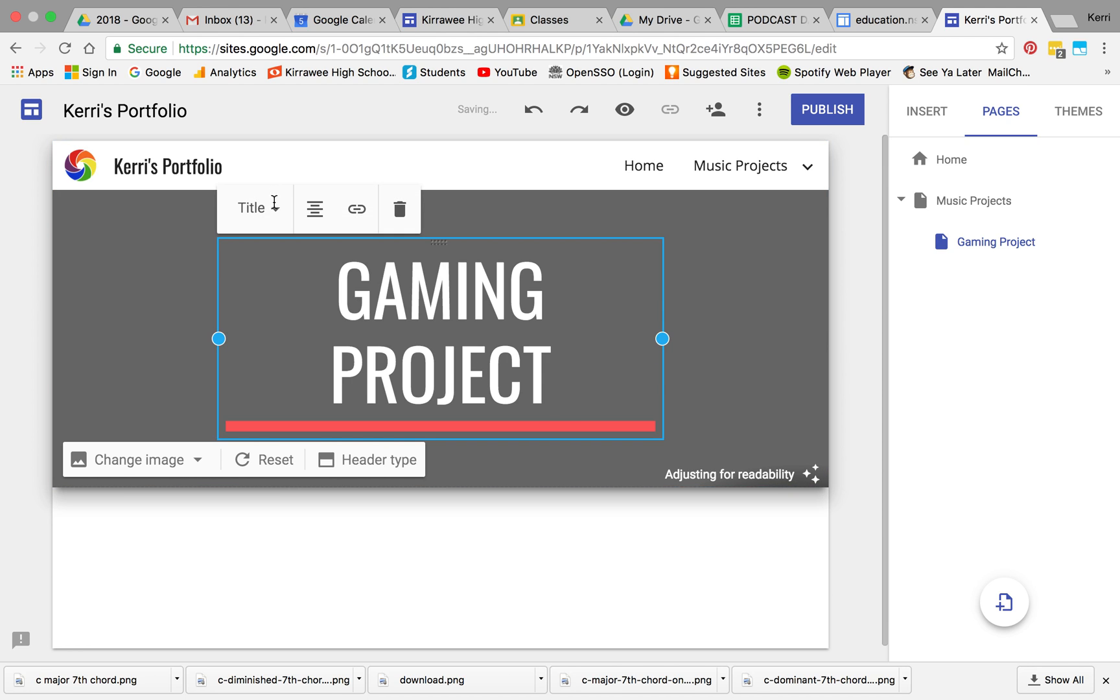
left_click(273, 216)
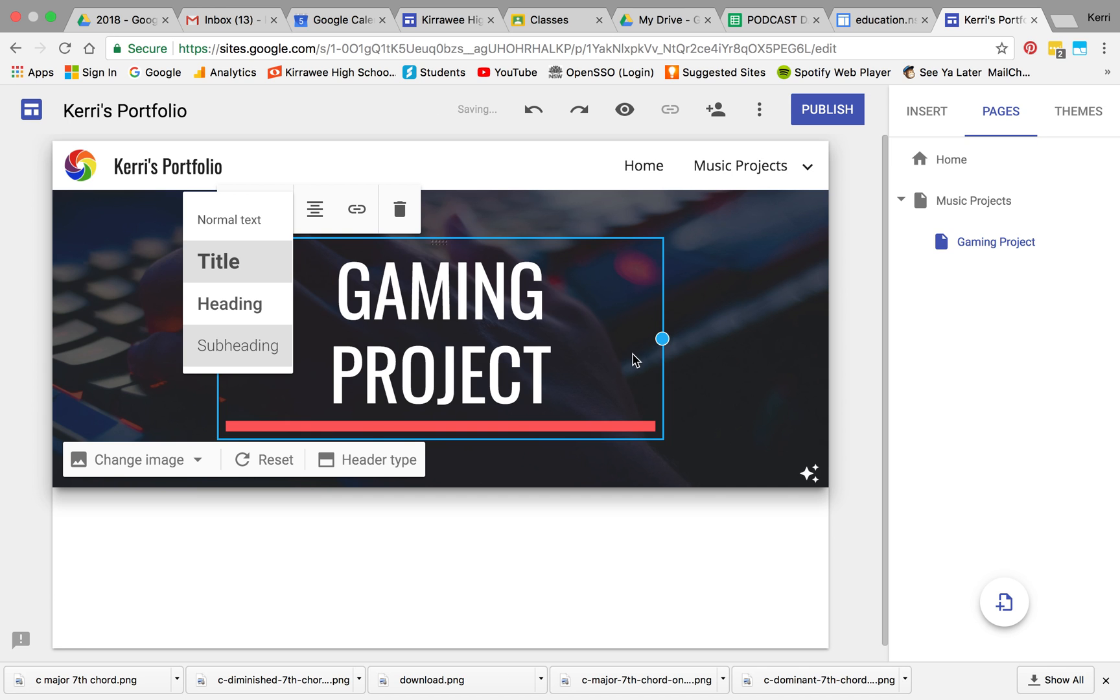
left_click_drag(671, 316, 783, 316)
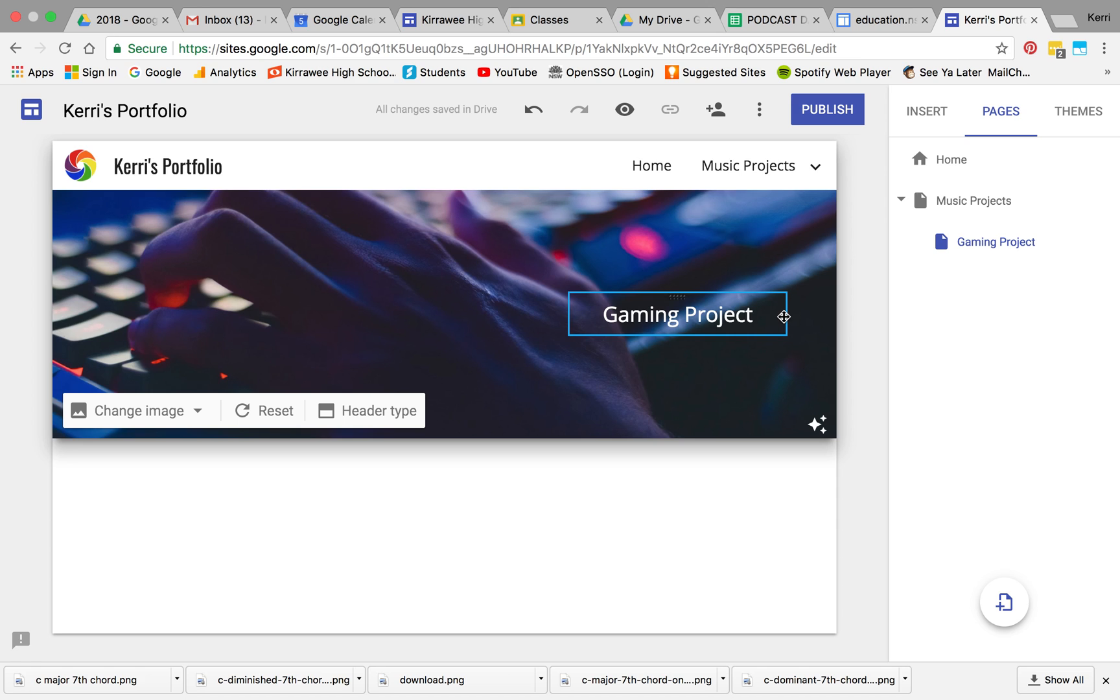
Step: Insert the video 20170902_155620.mp4 from the KCM > Podcast folder in Google Drive below the header
left_click(939, 112)
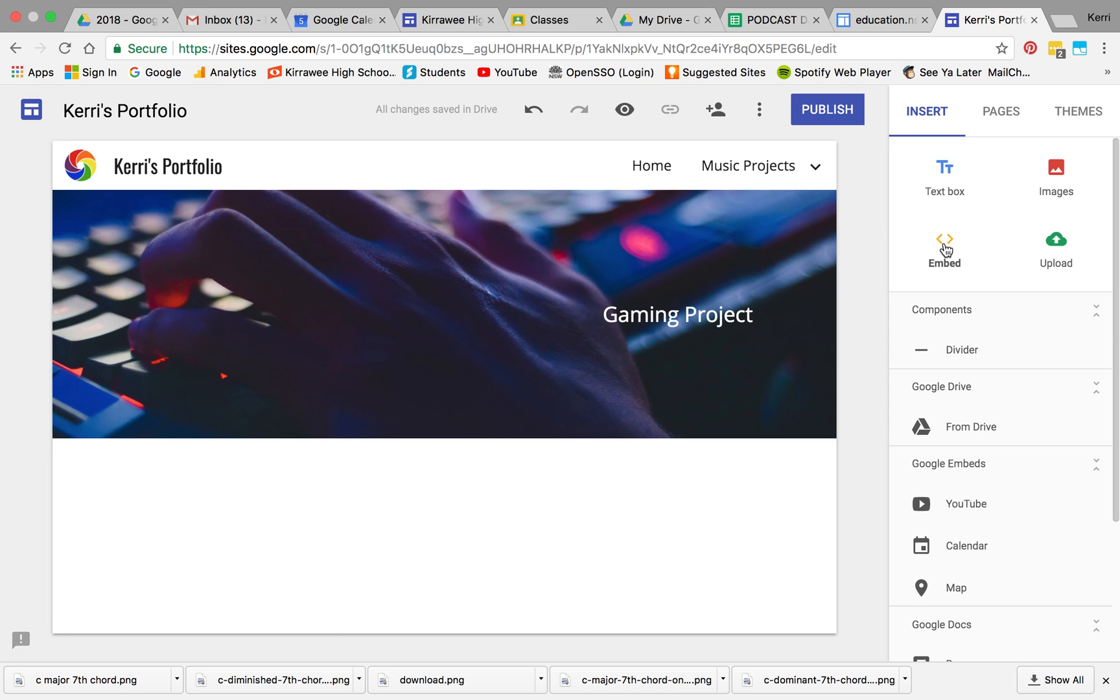
left_click(947, 429)
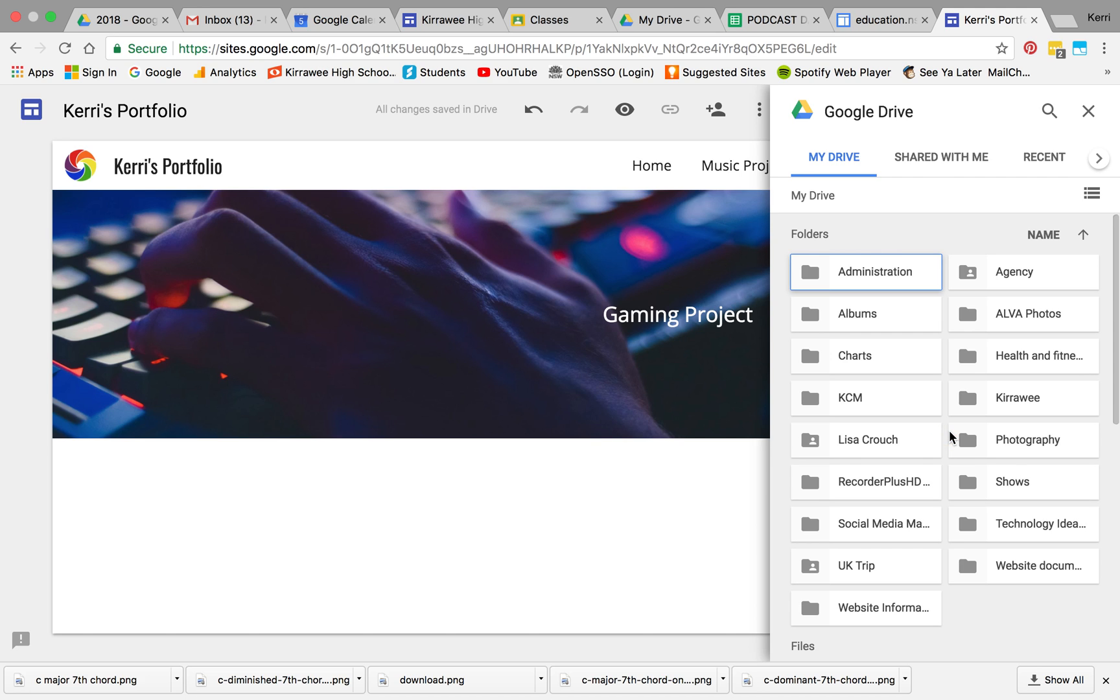
double_click(902, 397)
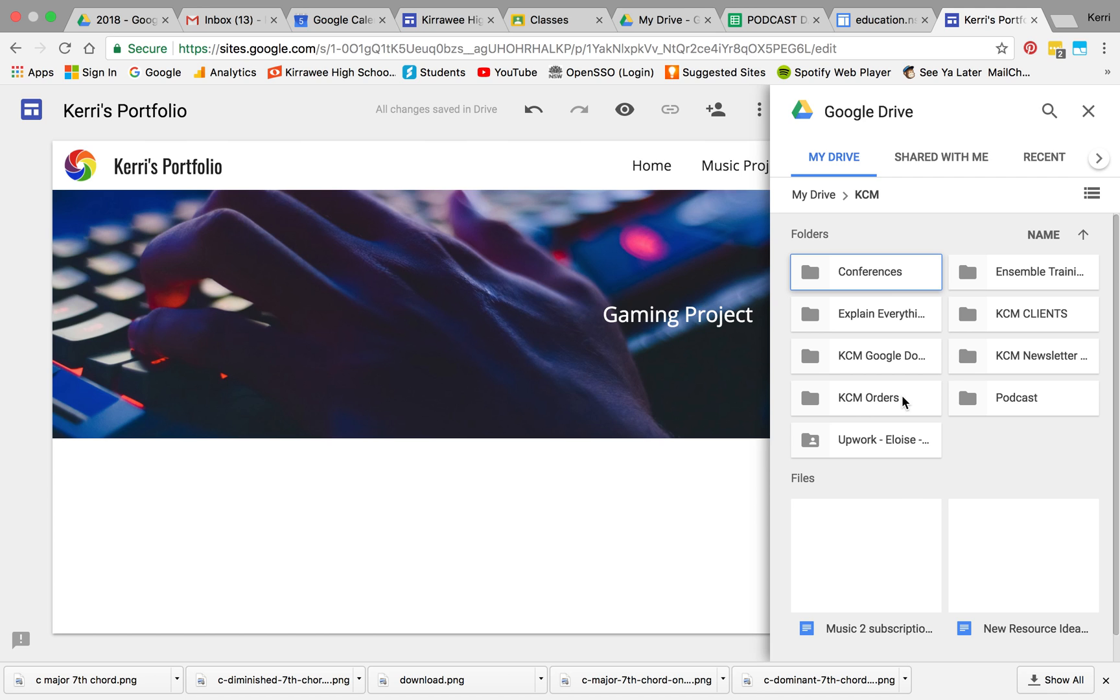
scroll(898, 558, "down", 1)
scroll(898, 554, "up", 1)
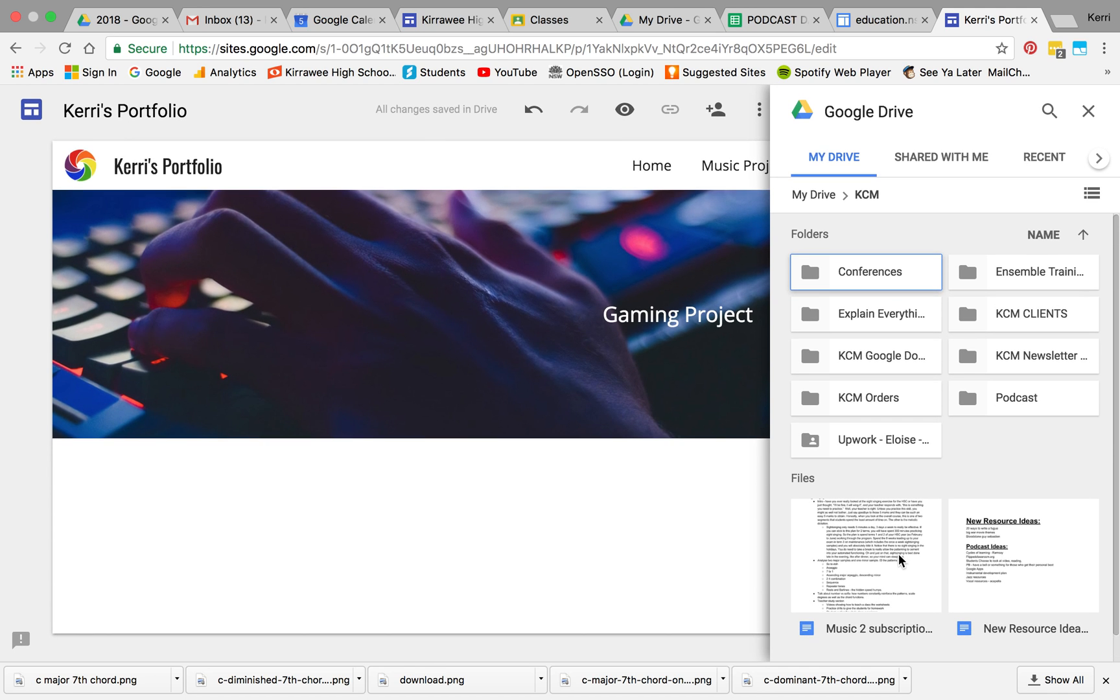
left_click(1022, 399)
double_click(1021, 398)
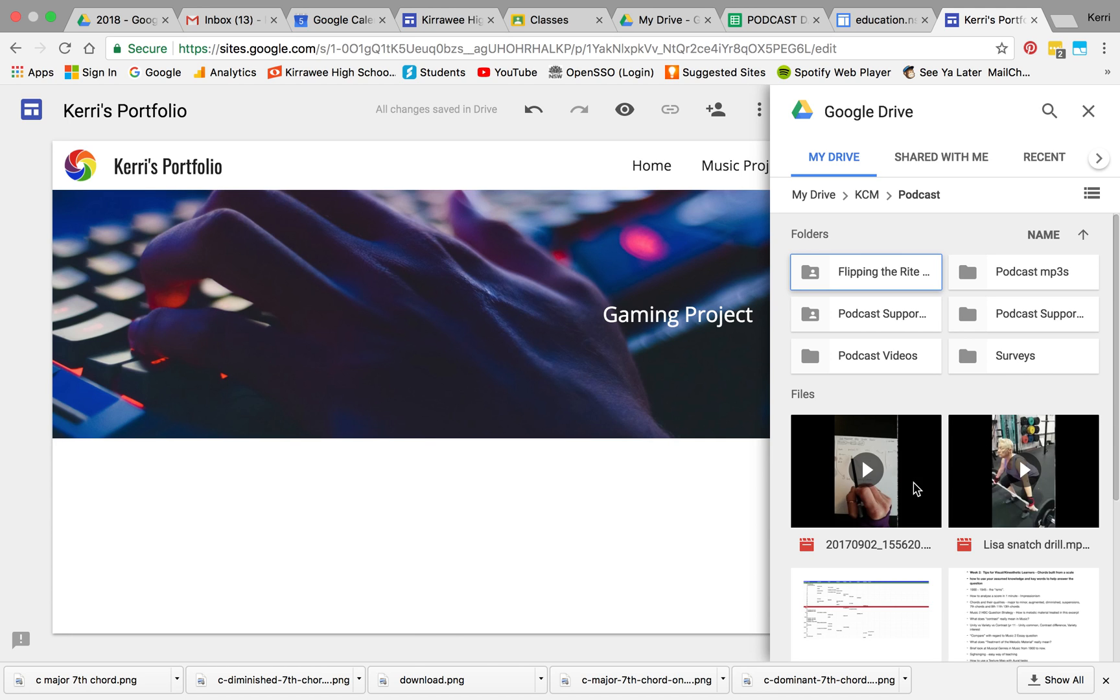
left_click(910, 487)
left_click(1059, 639)
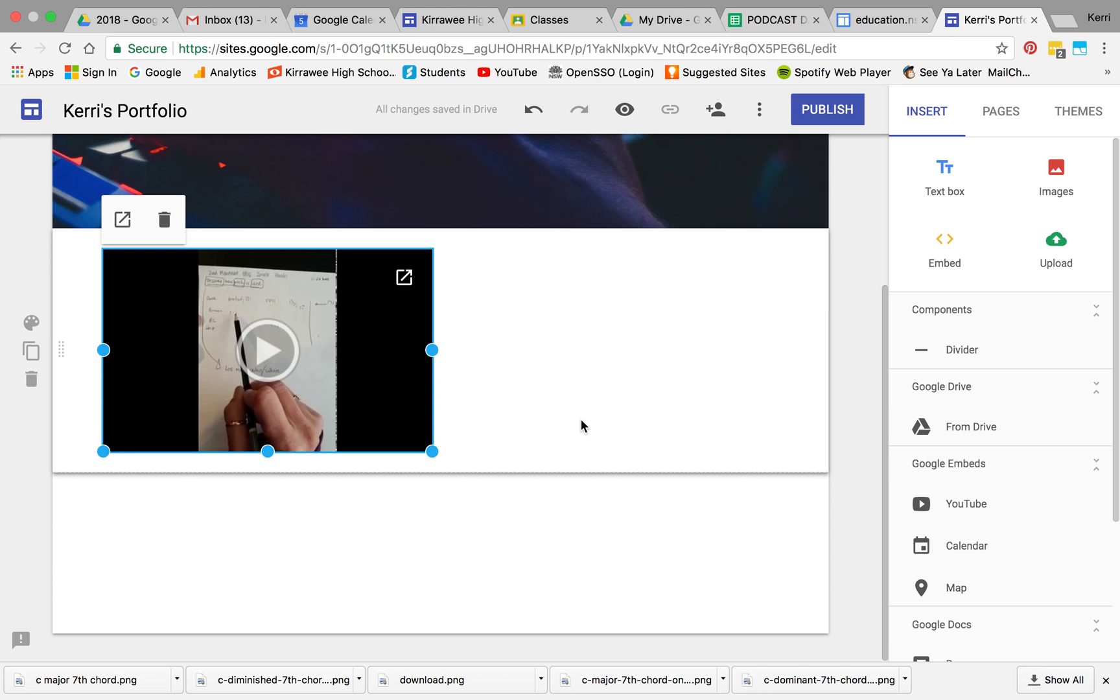
Step: Shrink the embedded video to five grid columns wide, adjusting its height so the whole picture shows without the file name strip
left_click_drag(432, 451, 279, 335)
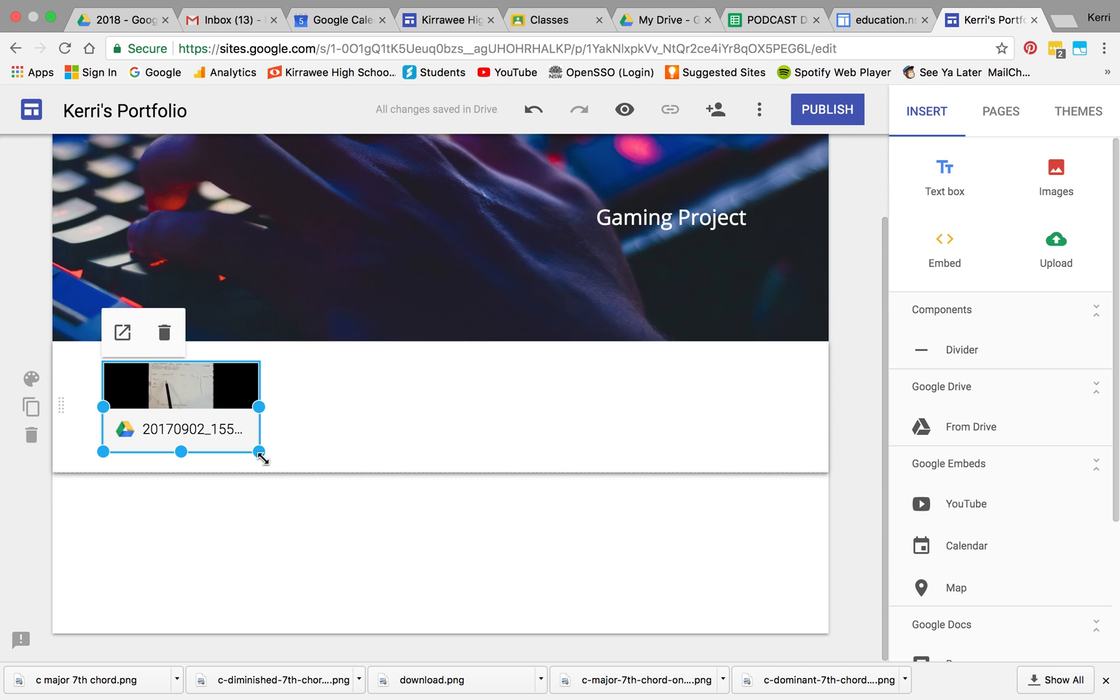
left_click_drag(260, 449, 353, 495)
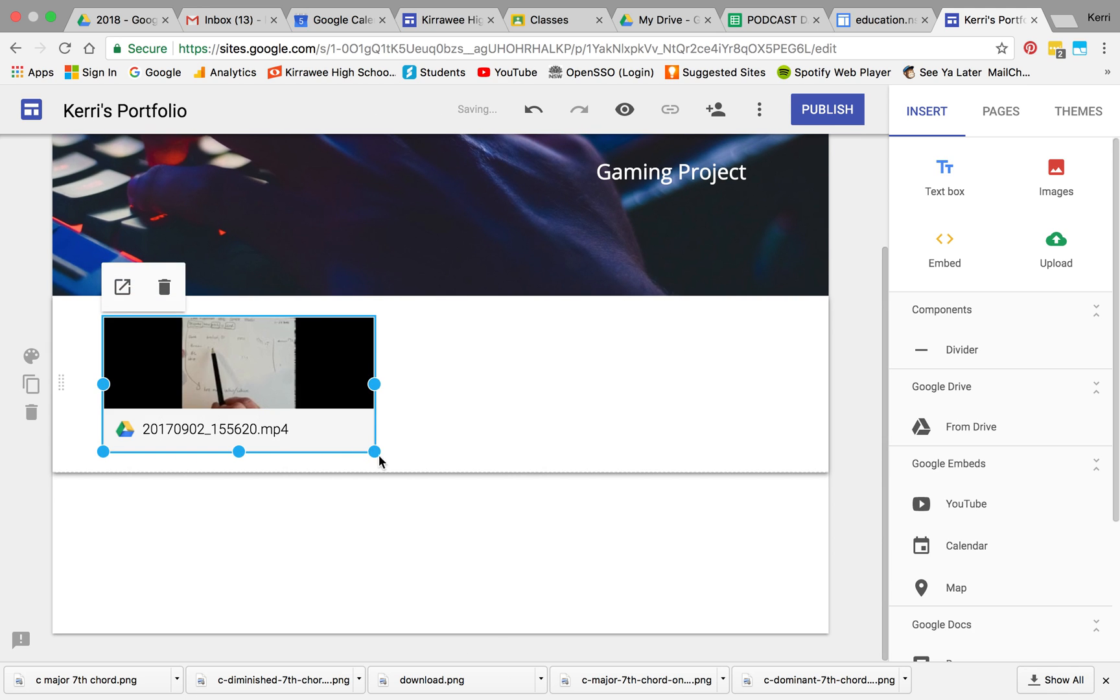
mouse_move(240, 452)
left_mouse_down()
mouse_move(230, 510)
mouse_move(238, 447)
left_mouse_up()
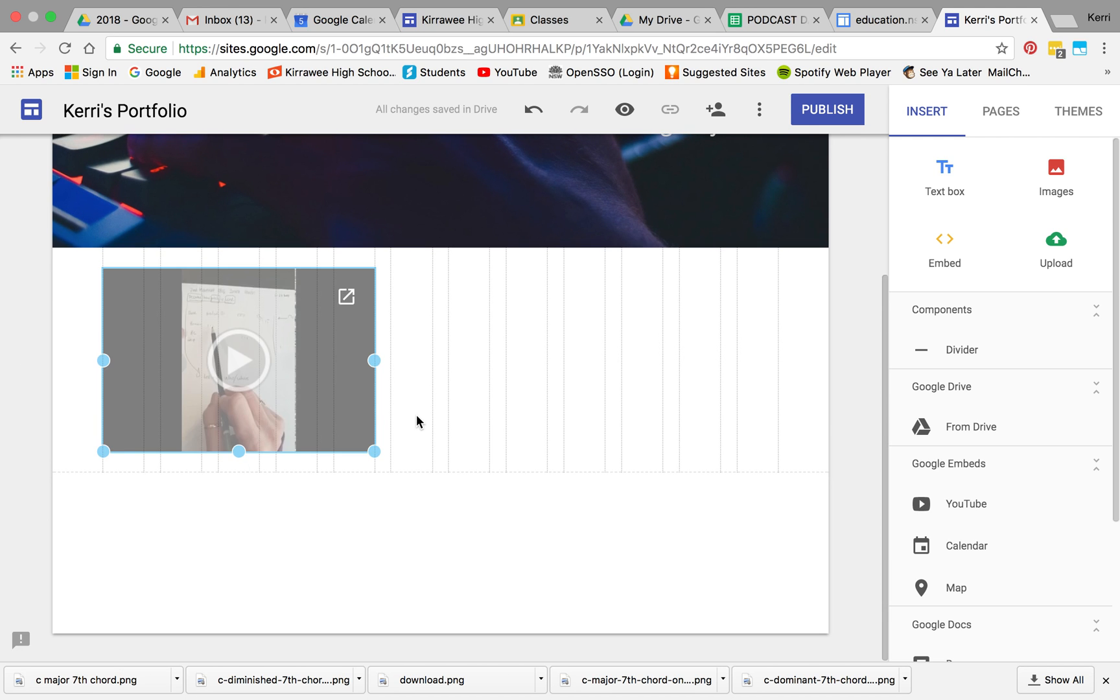
left_click(417, 414)
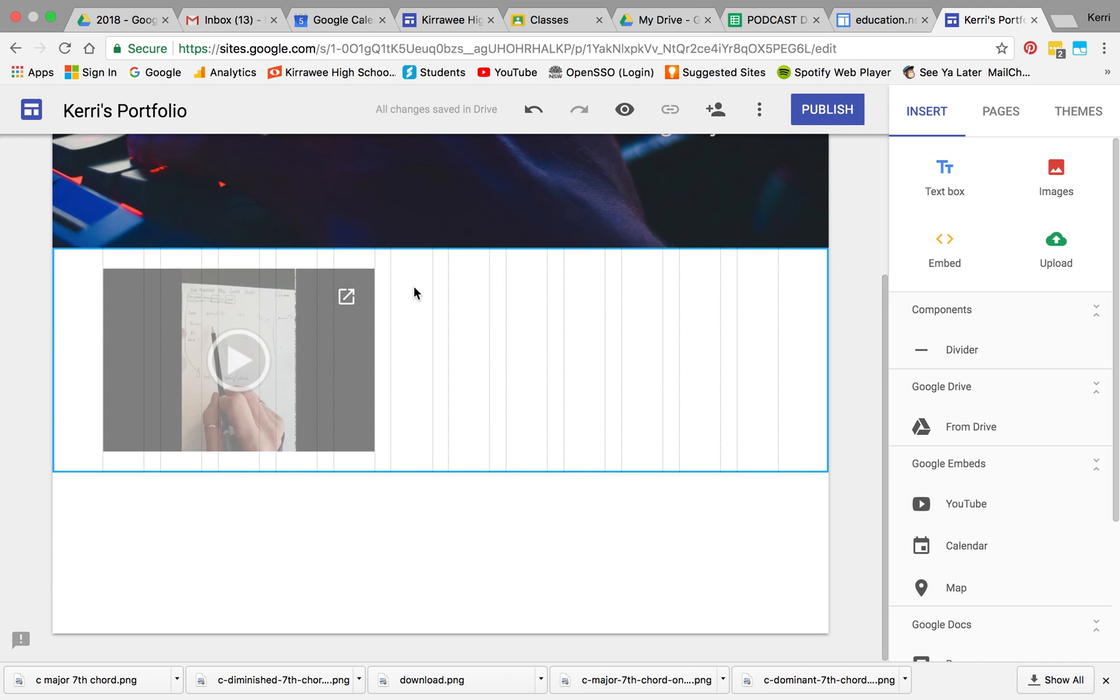
Step: Add a text box reading "Video about Texture Graphs", narrow it to about the video's width and place it directly beneath the video
left_click(965, 189)
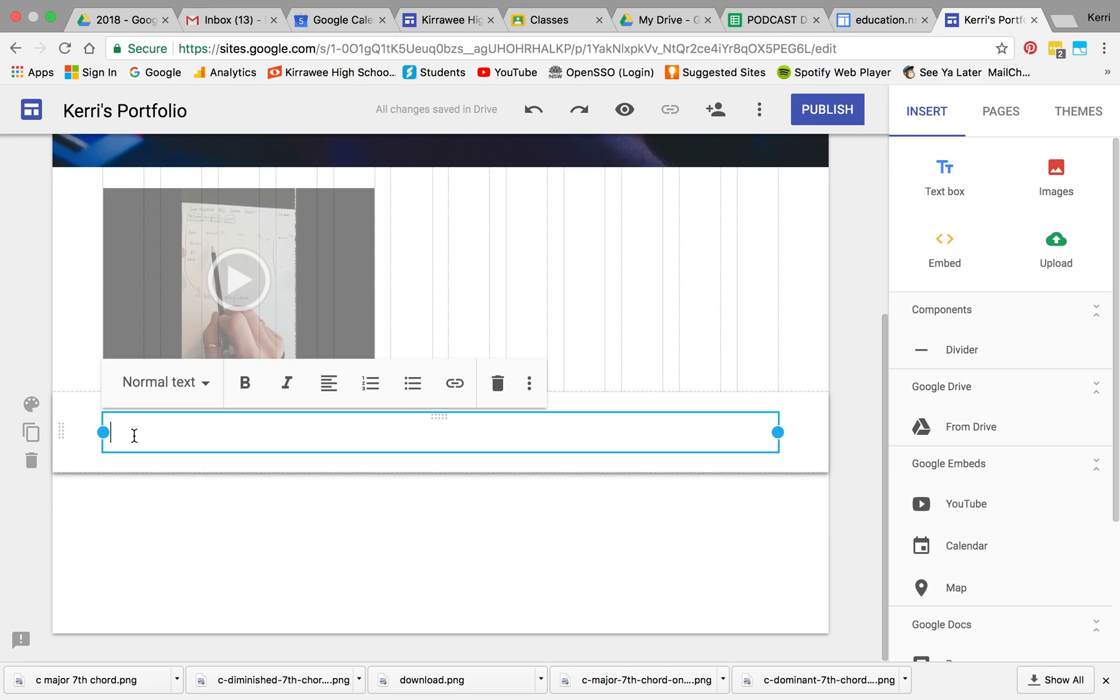
type("Vi")
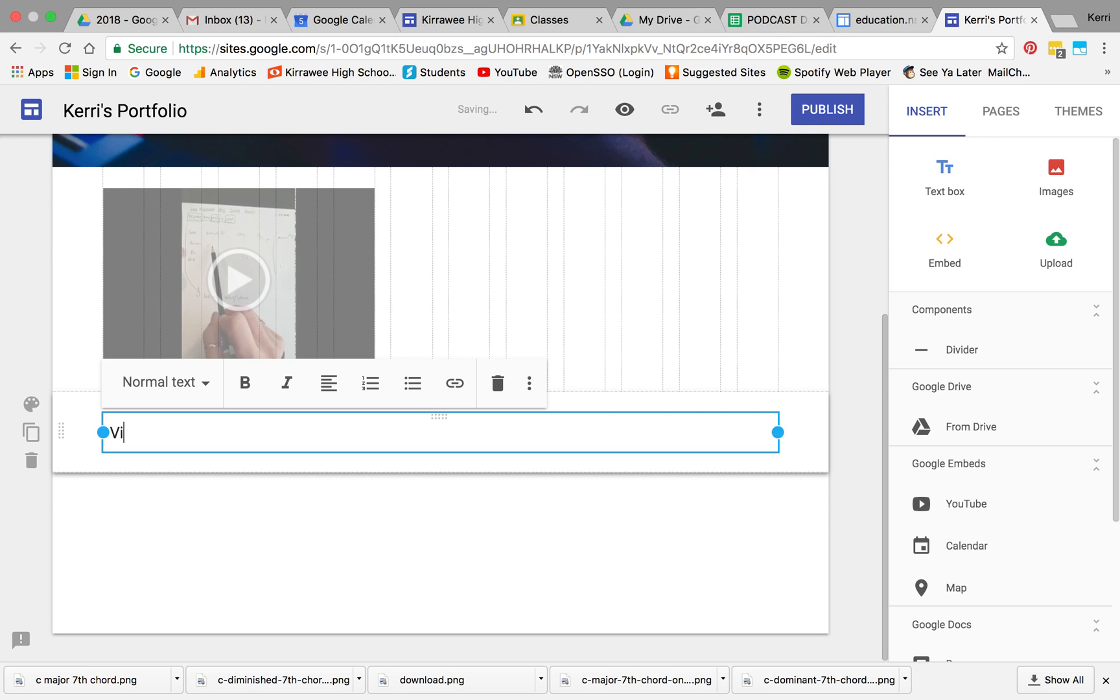
type("deo about Tex")
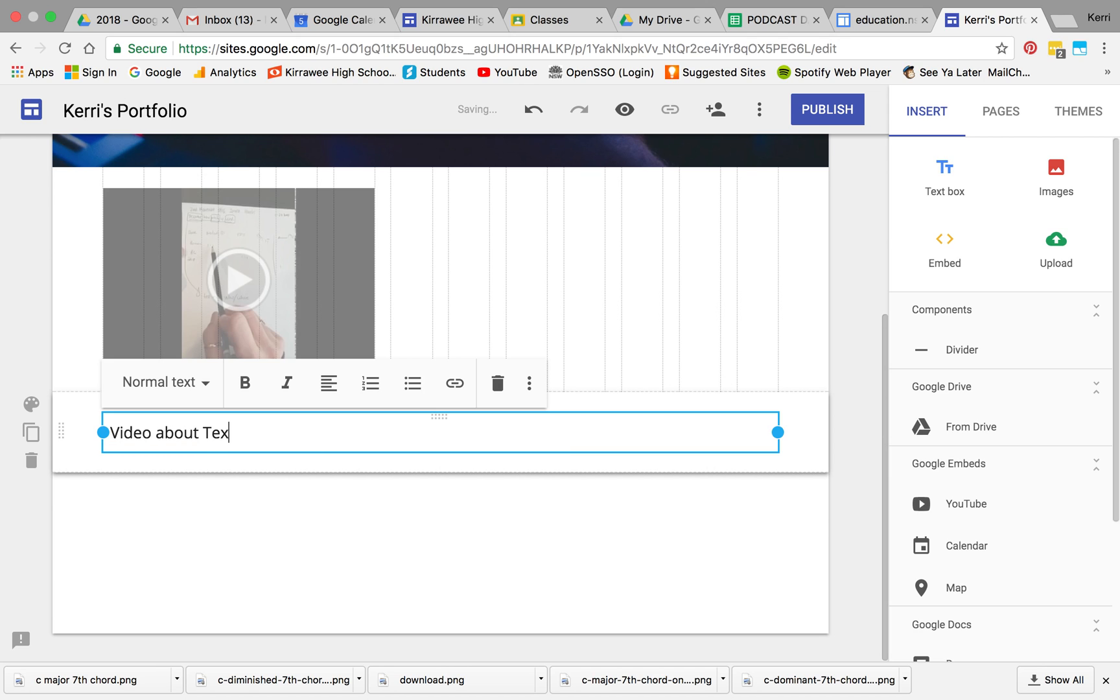
type("ture Graphs")
left_click_drag(778, 432, 371, 426)
left_click_drag(315, 454, 212, 456)
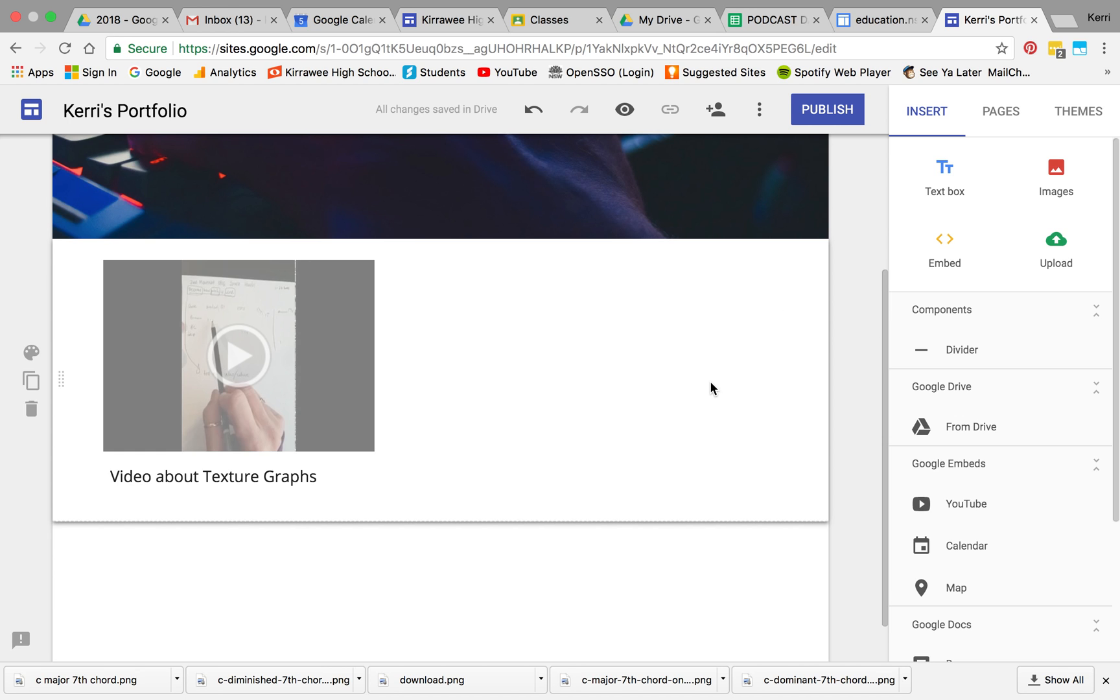
Step: Check the sub pages listed under Music Projects in the site's navigation
scroll(711, 385, "up", 3)
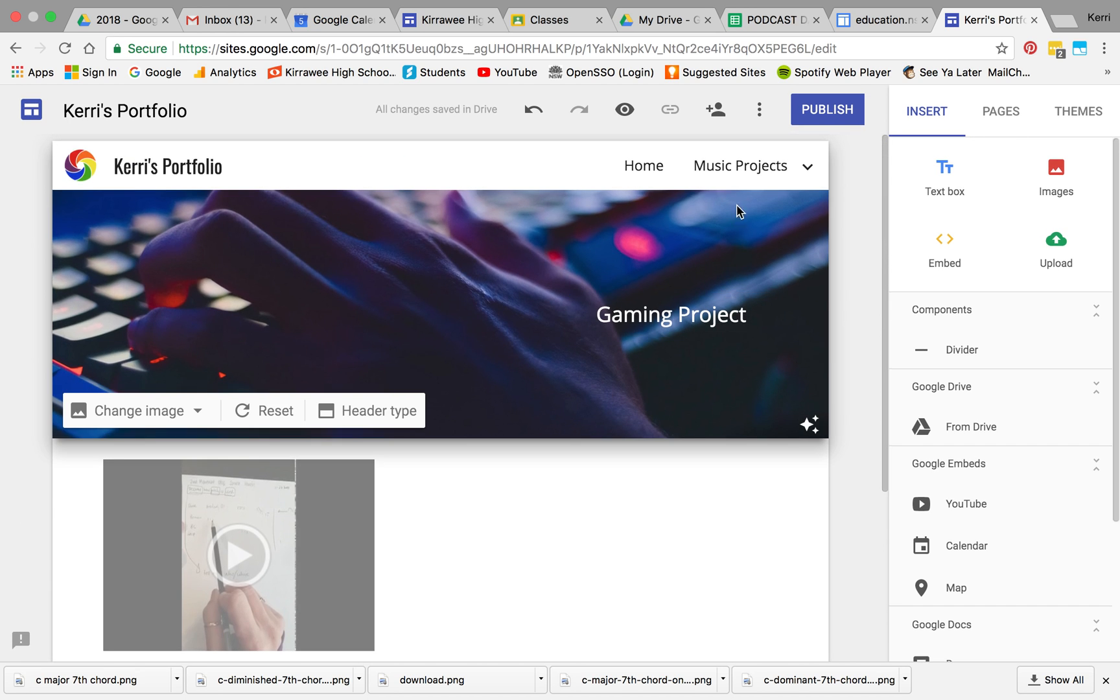
mouse_move(762, 168)
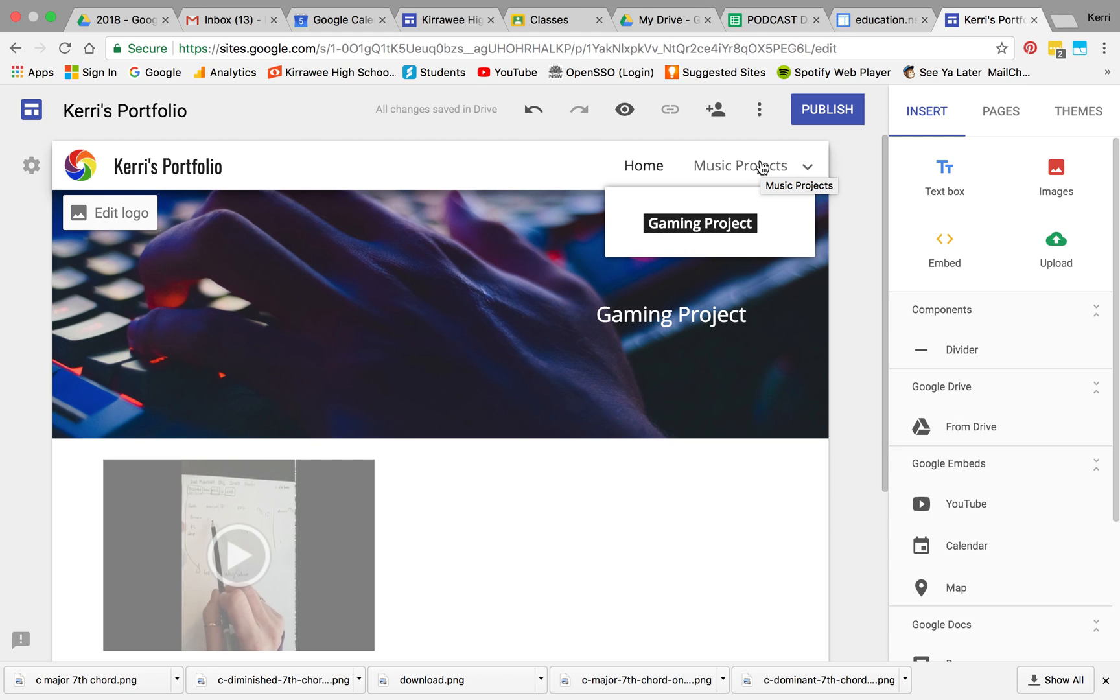